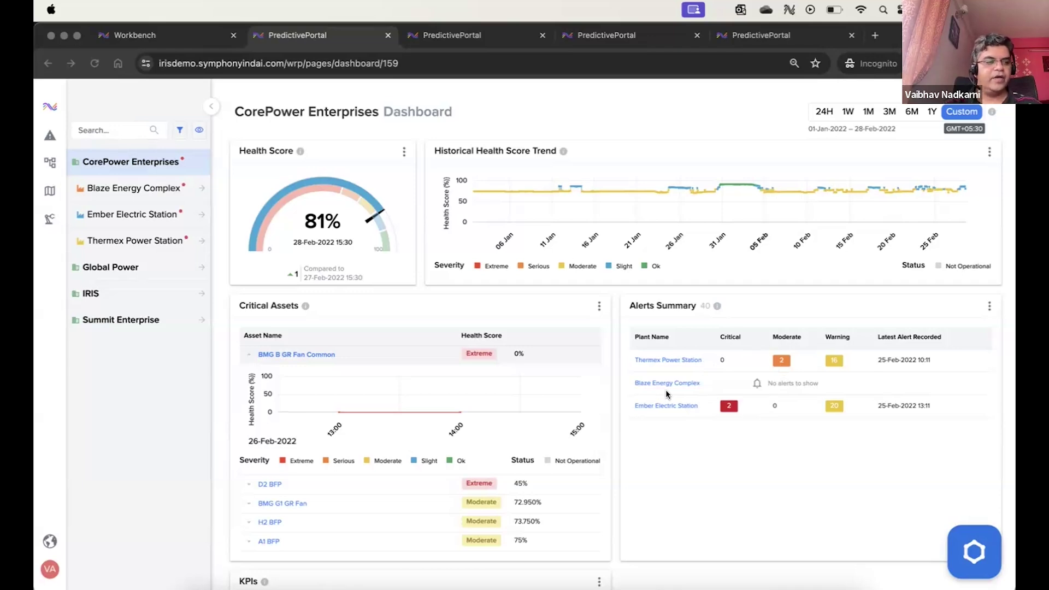
- Open the dashboard of asset A2 BFP under Ember Electric Station, BMG Unit A, BMG A BFP
click(177, 213)
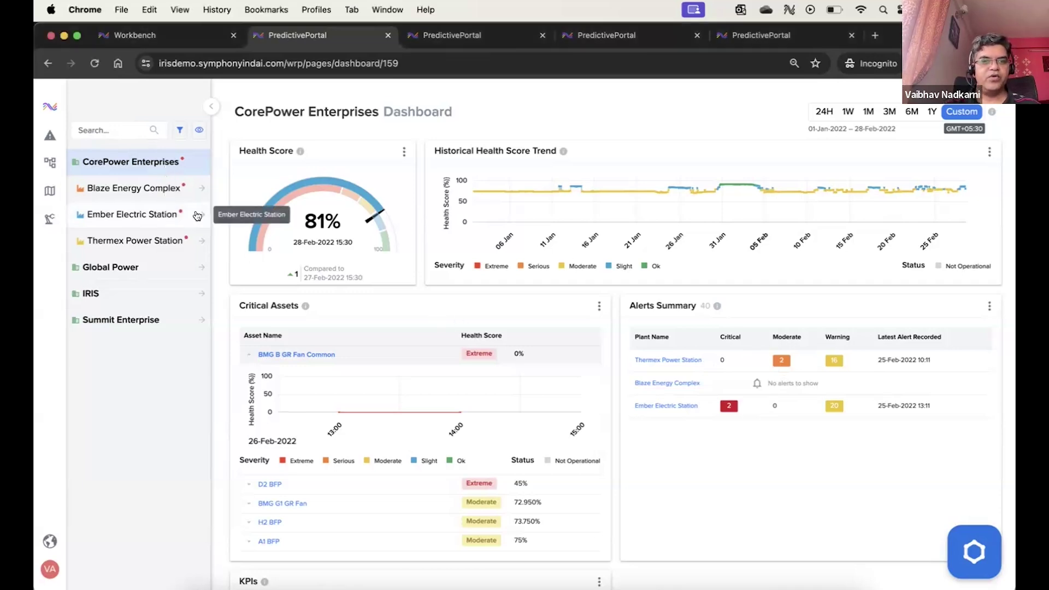
click(197, 215)
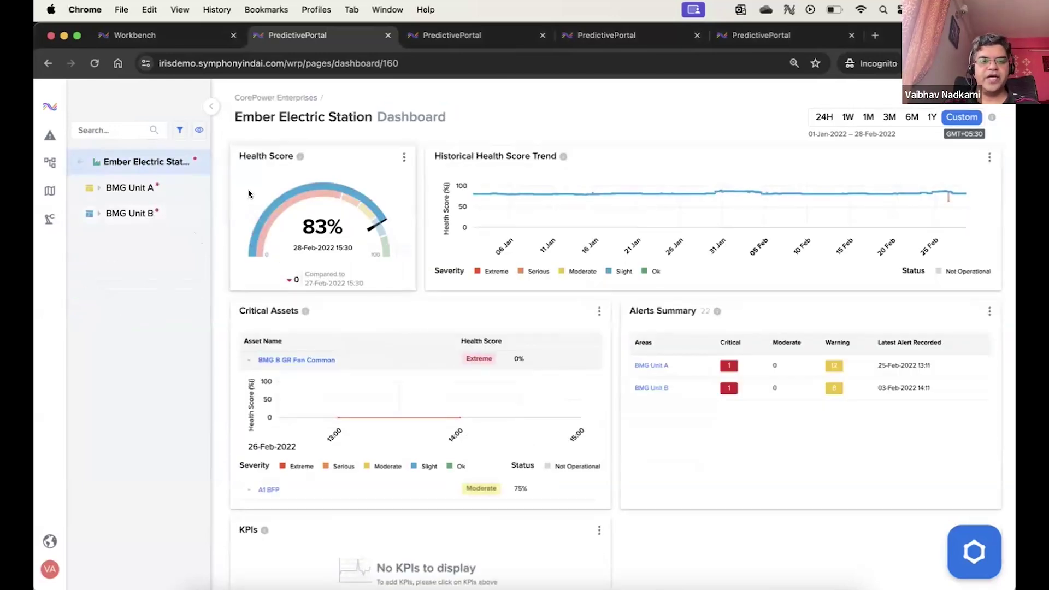
click(107, 189)
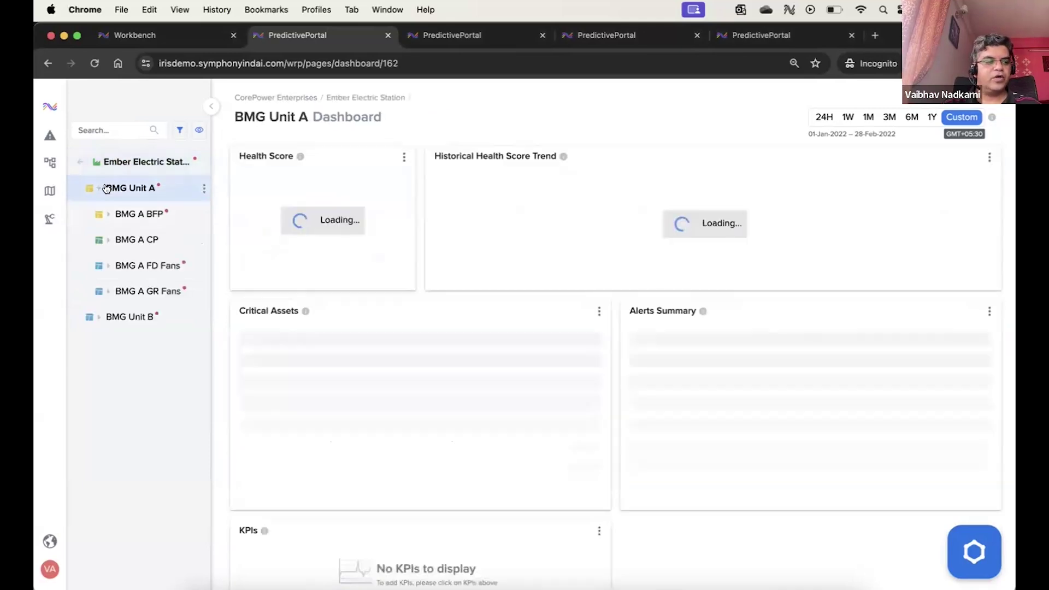
click(110, 215)
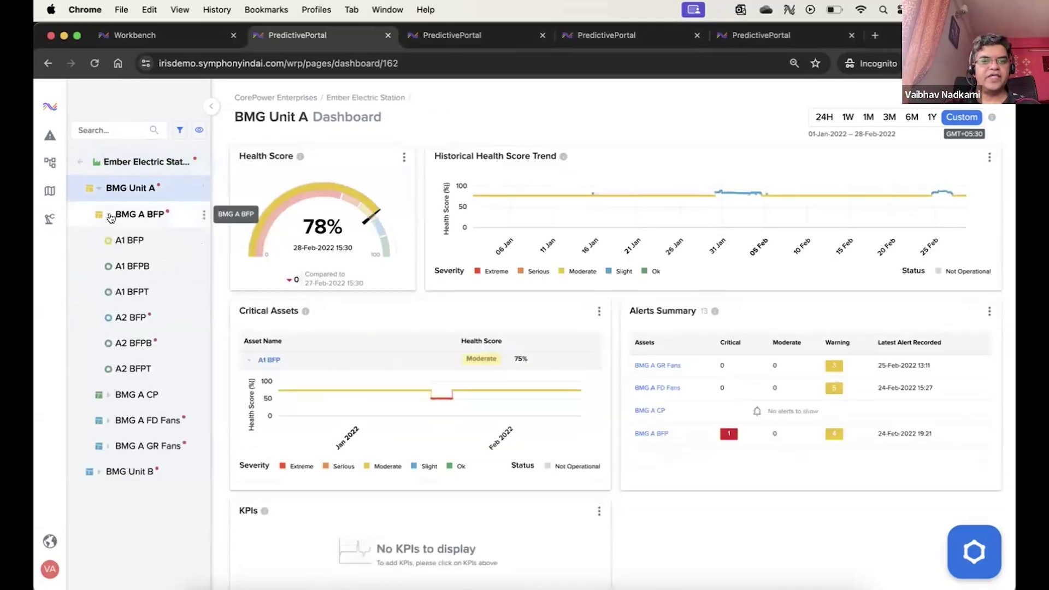
click(121, 318)
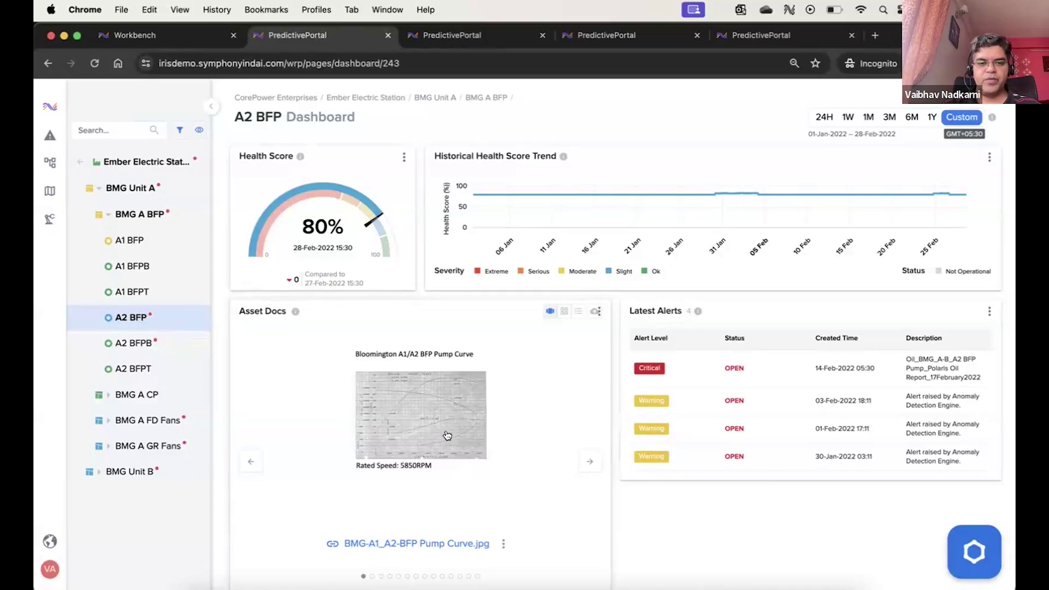
- Browse the A2 BFP asset documents from the pump curve image through vibration_report and oil_report to vibration_report_31
click(589, 465)
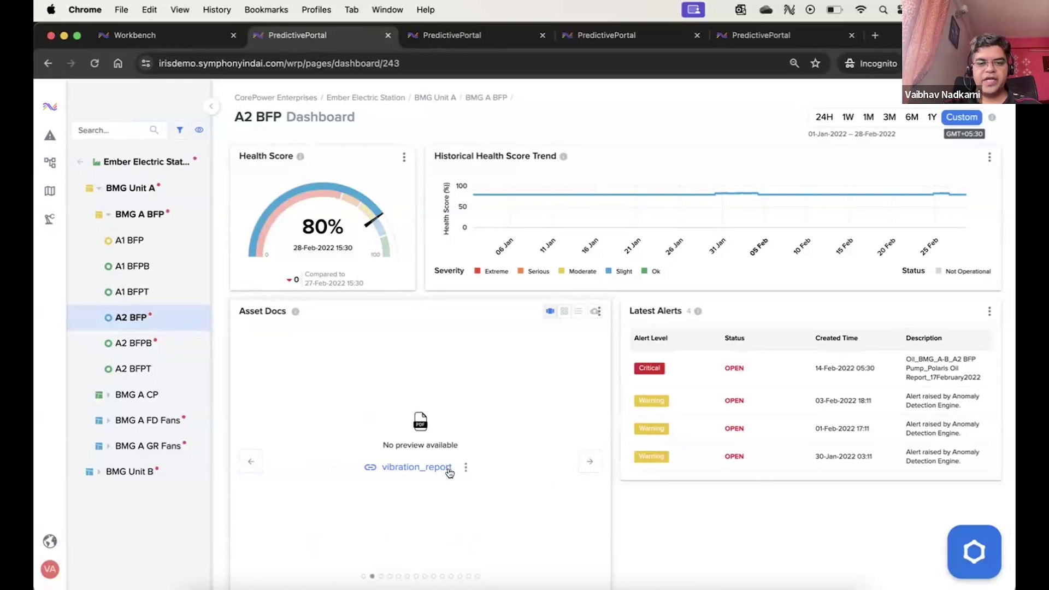
click(589, 460)
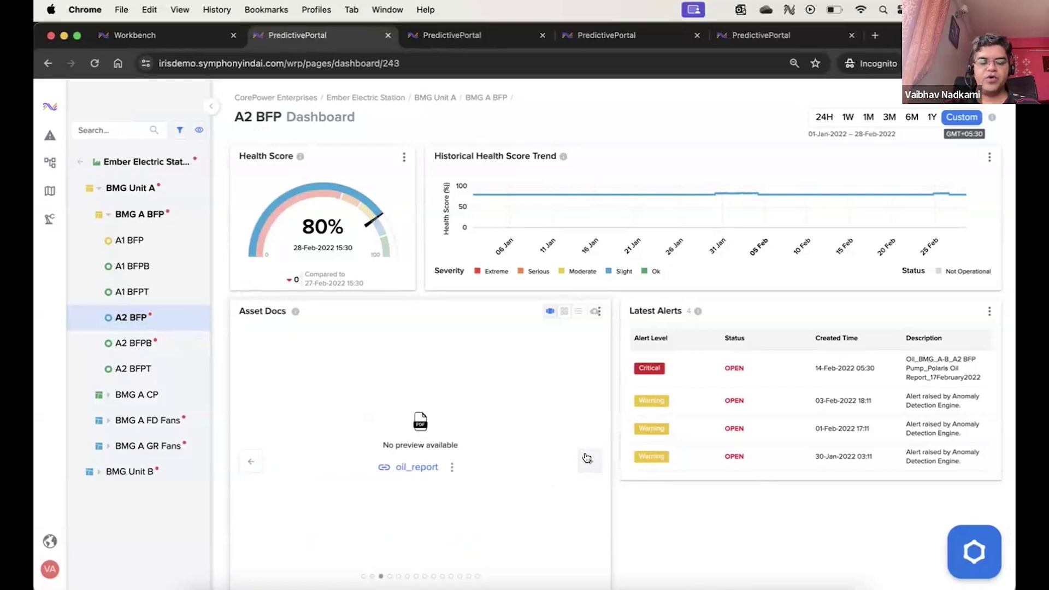
click(588, 458)
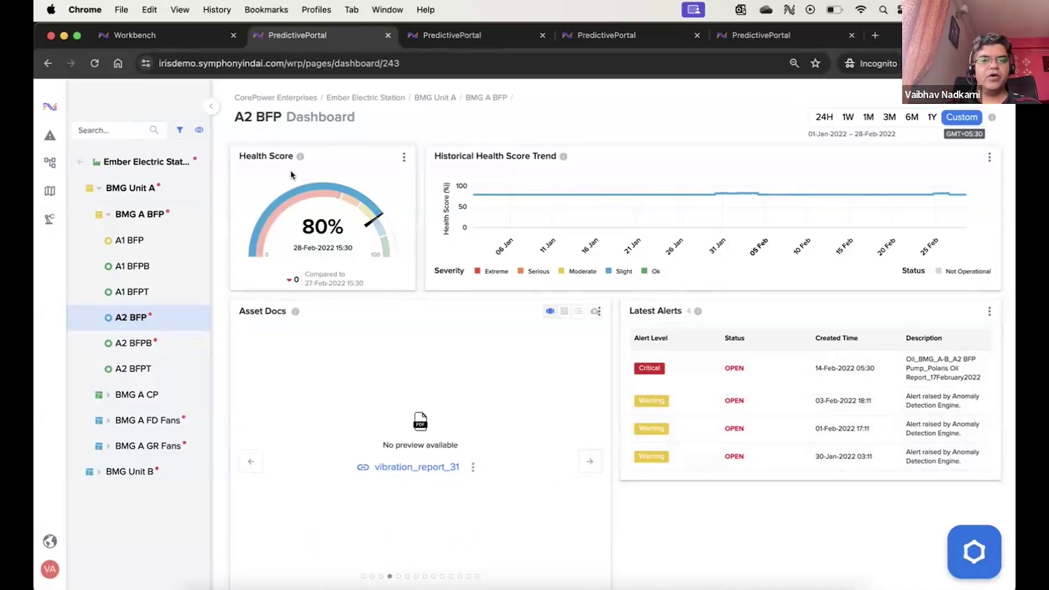
- Review the A2 BFP health score's trend and impact factors, and return to the asset dashboard
click(266, 157)
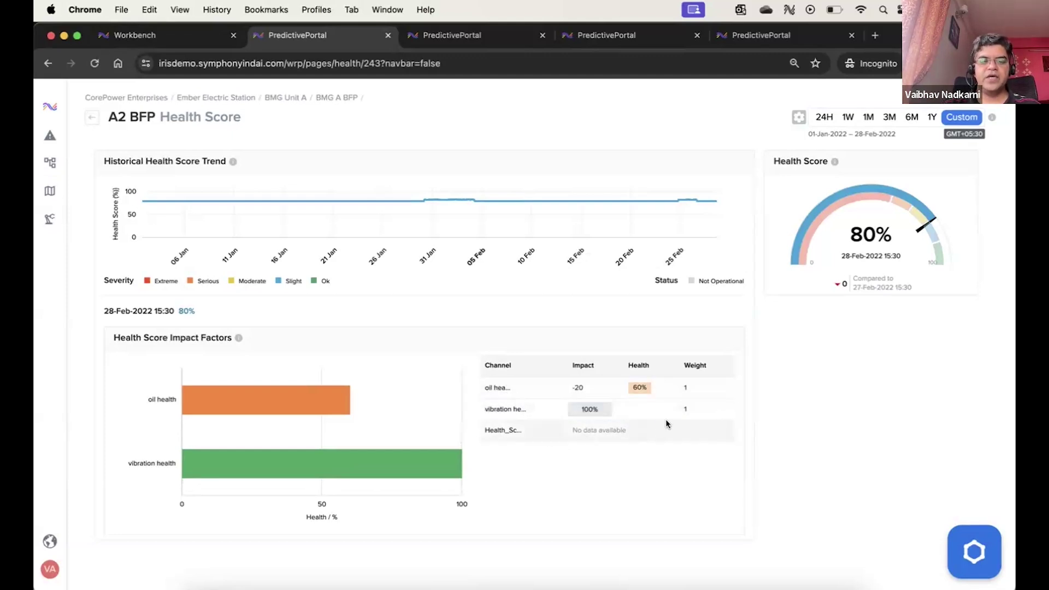
mouse_move(448, 484)
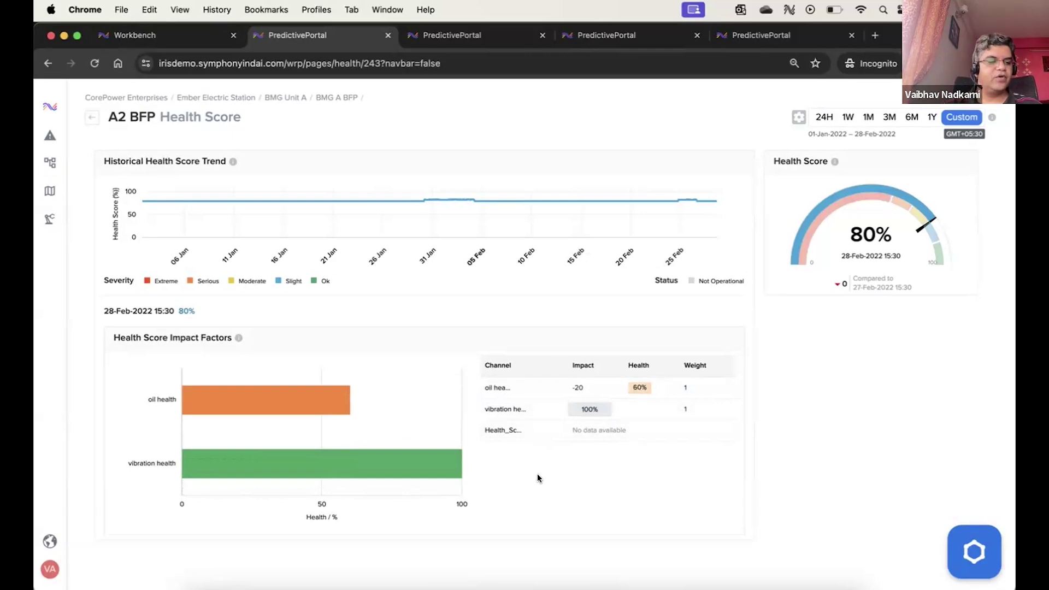
click(91, 119)
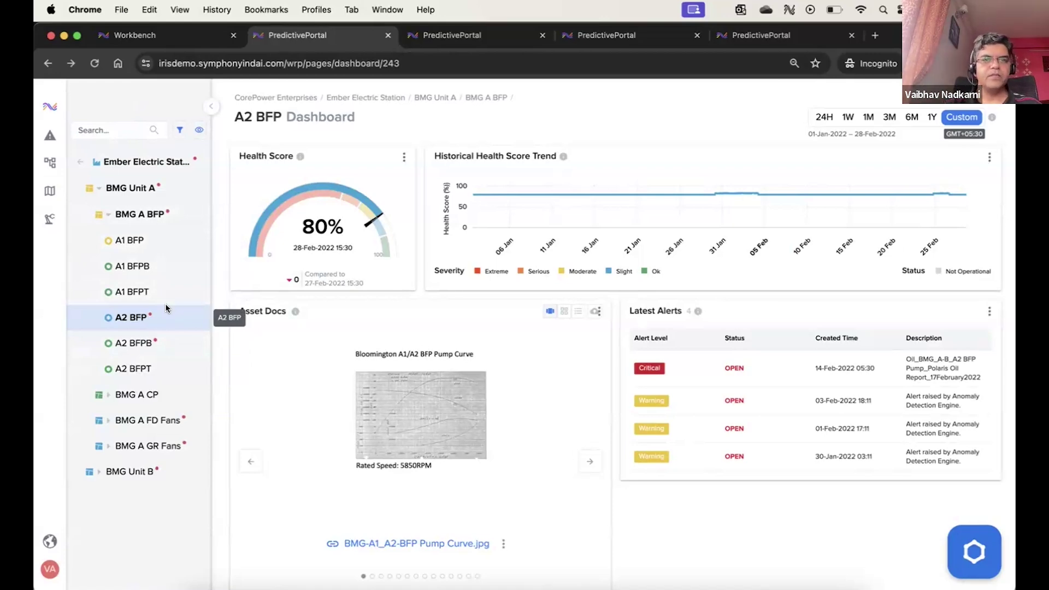
- Open the full details of A2 BFP alert ALRT-639 and read its cause and recommendation
click(50, 136)
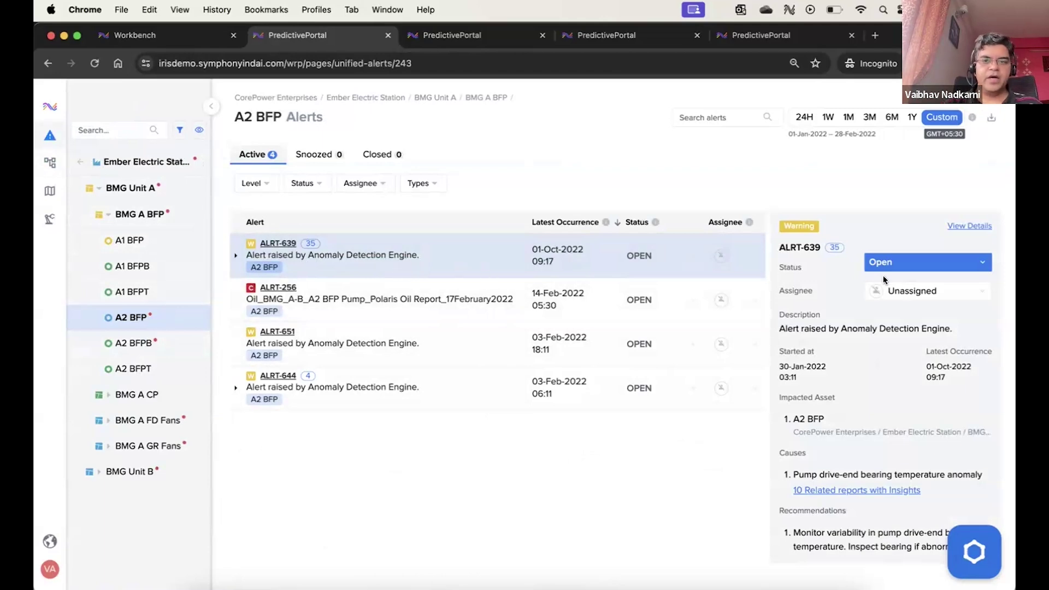
click(965, 227)
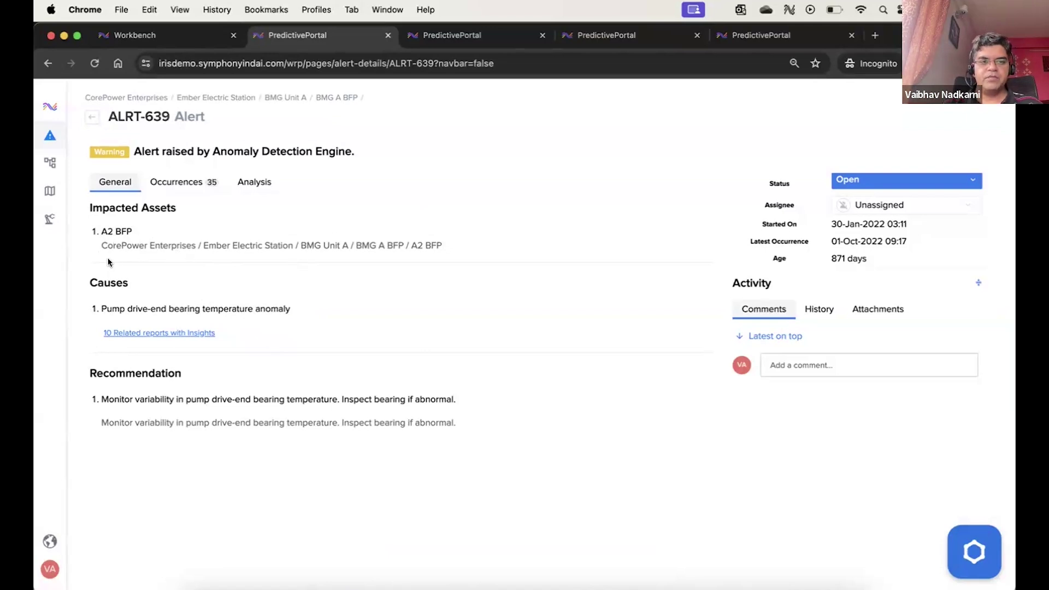
double_click(173, 307)
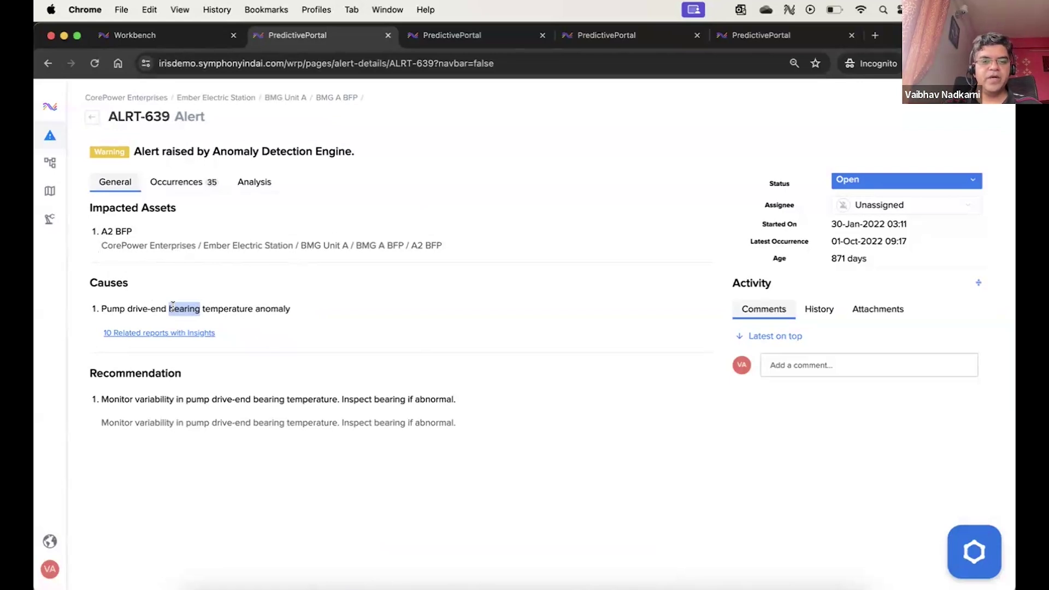
triple_click(181, 395)
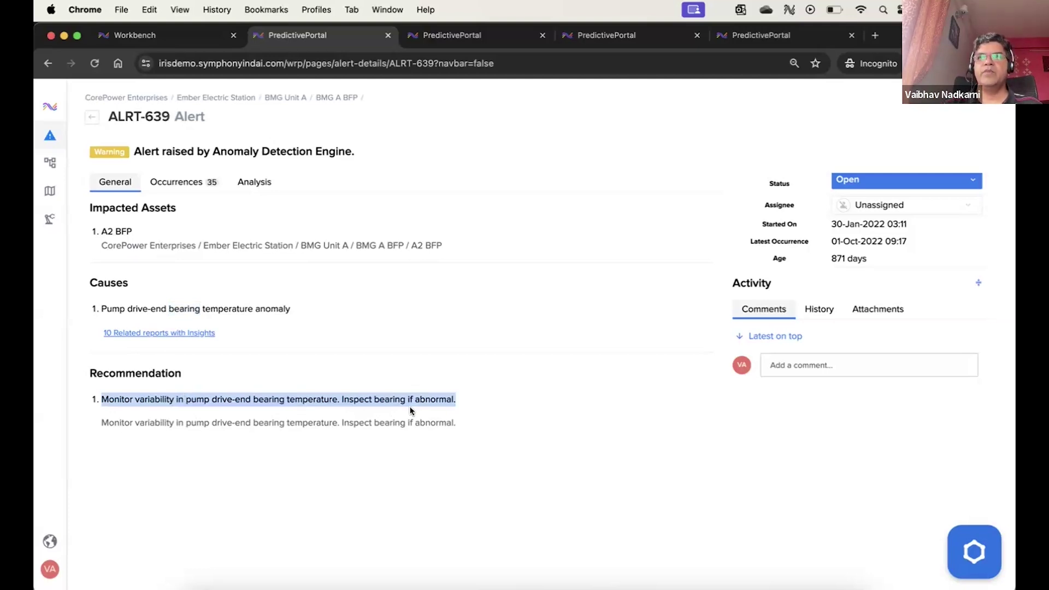
click(427, 468)
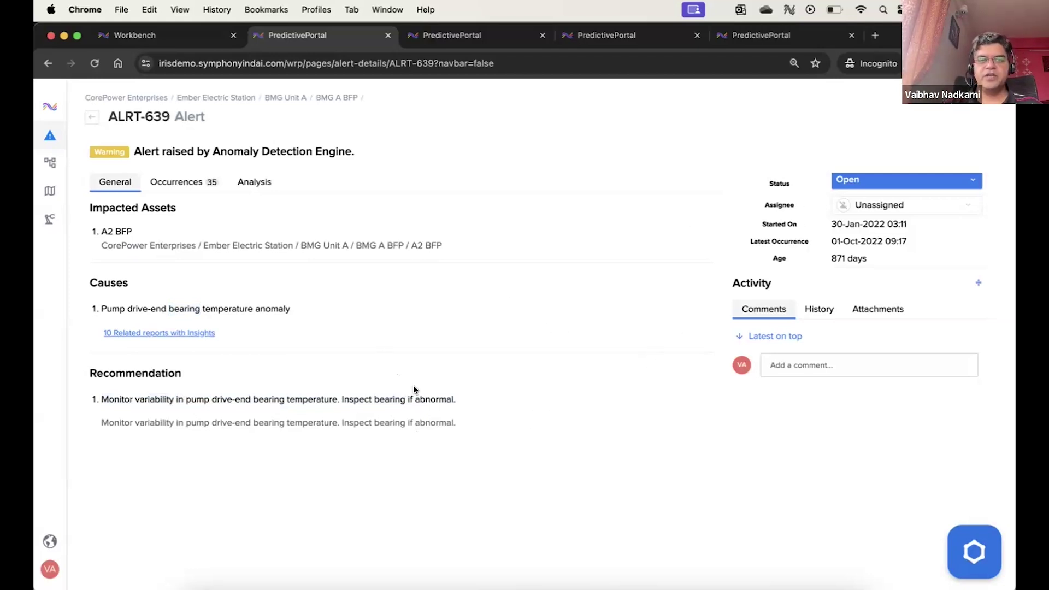
- Look through the alert's assignee choices, activity history and attachments without changing anything, and return to the comments
click(863, 205)
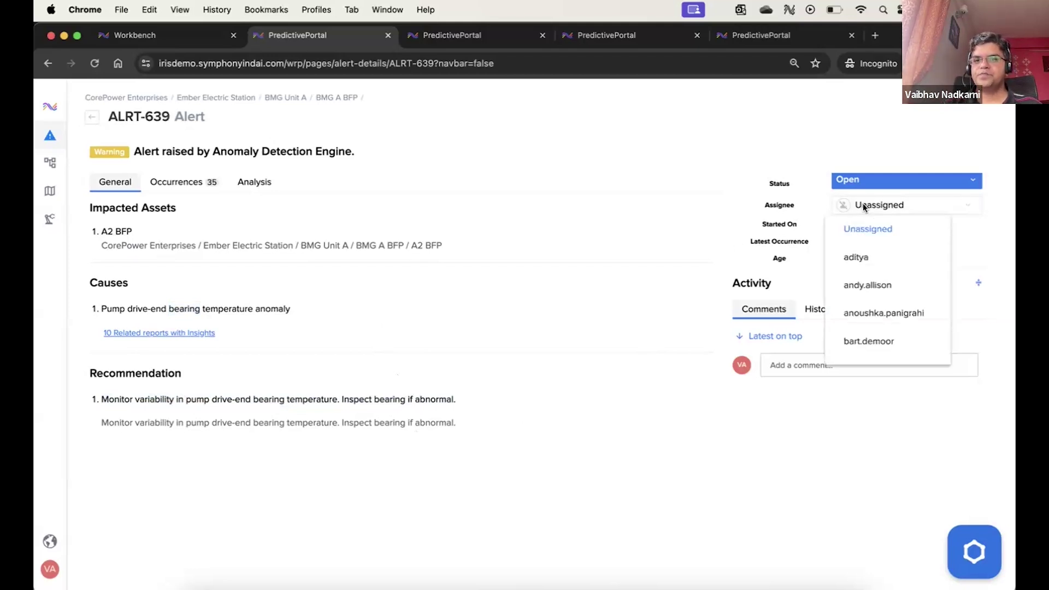
click(794, 443)
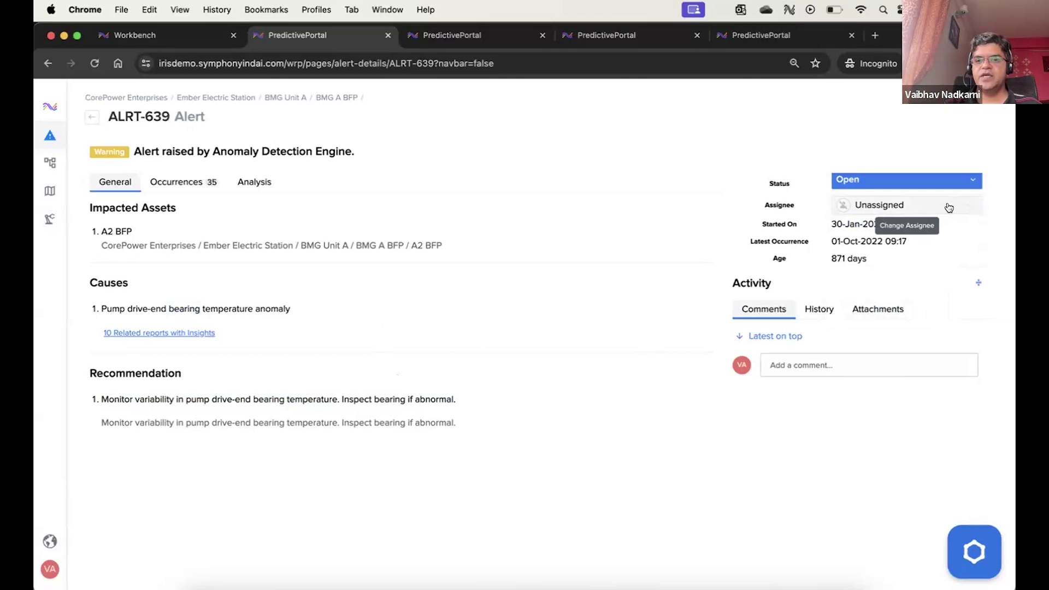
click(812, 311)
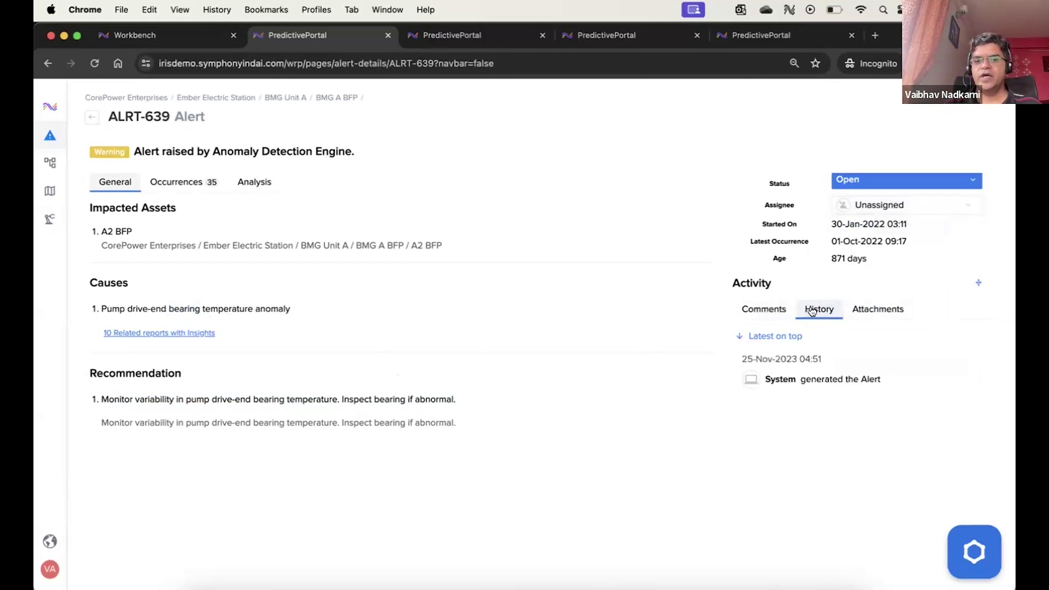
click(868, 311)
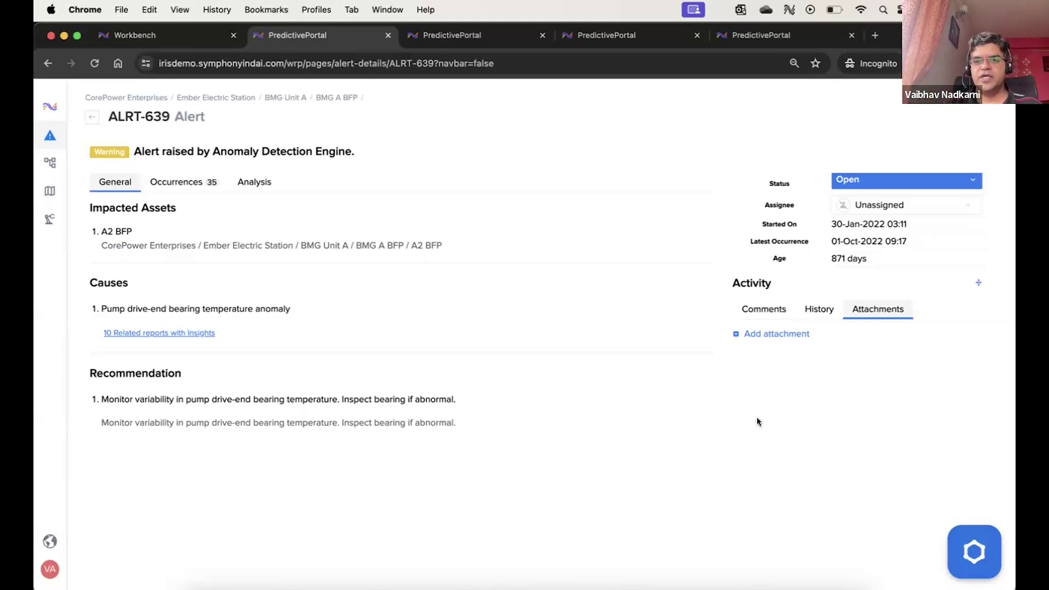
click(763, 309)
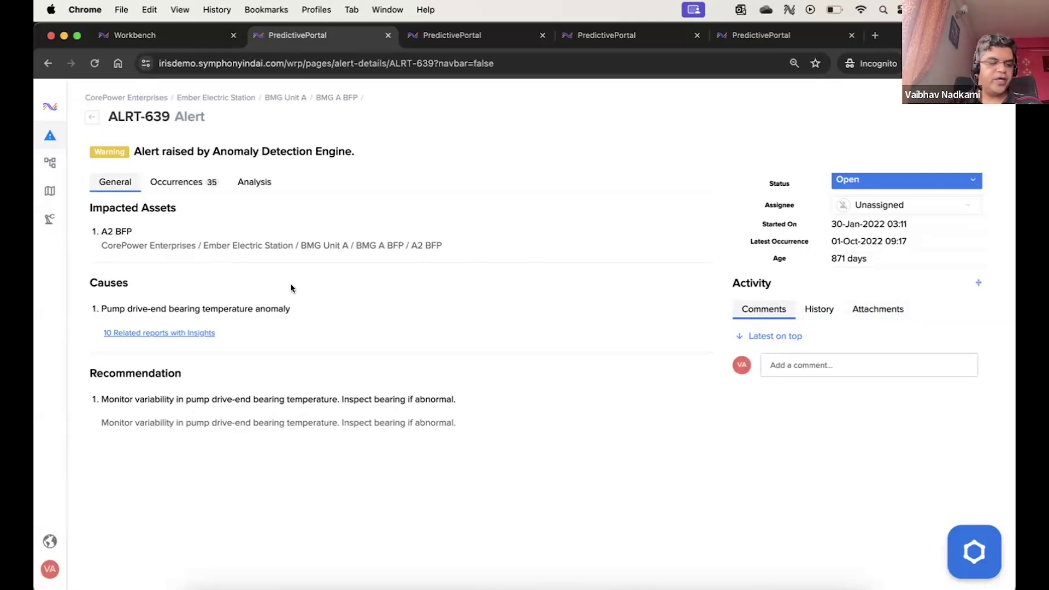
- Open the analysis of ALRT-639 and examine the contribution scores and channel details of its average contributing factors
click(266, 181)
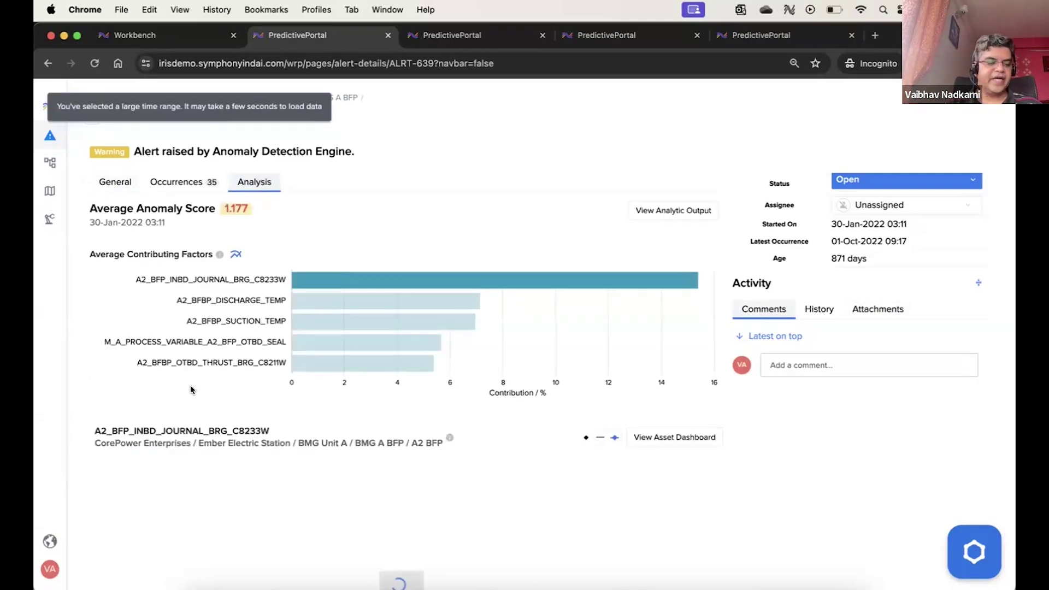
scroll(190, 389, down, 3)
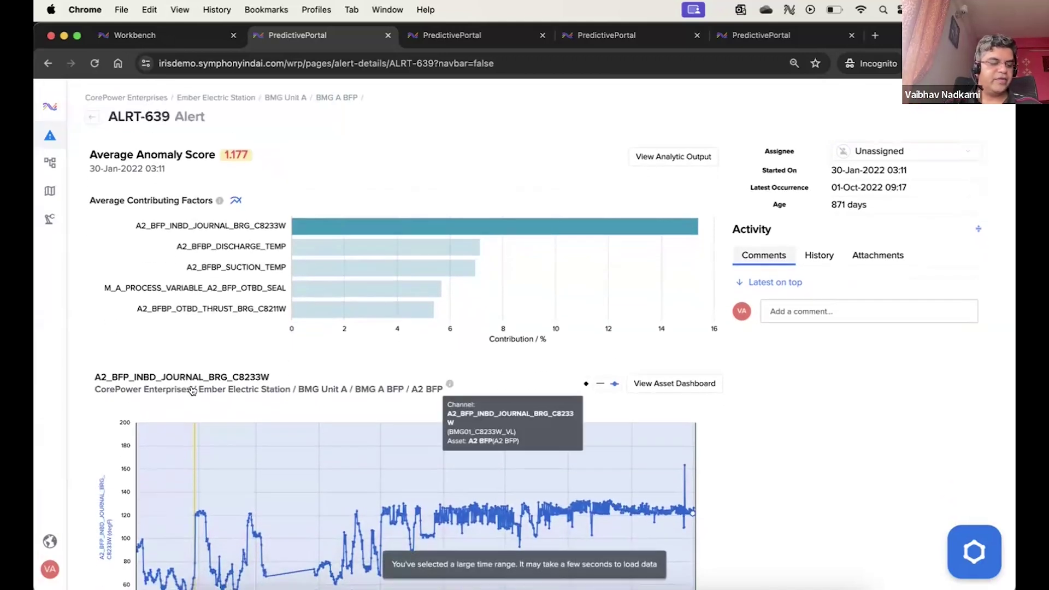
scroll(192, 389, down, 2)
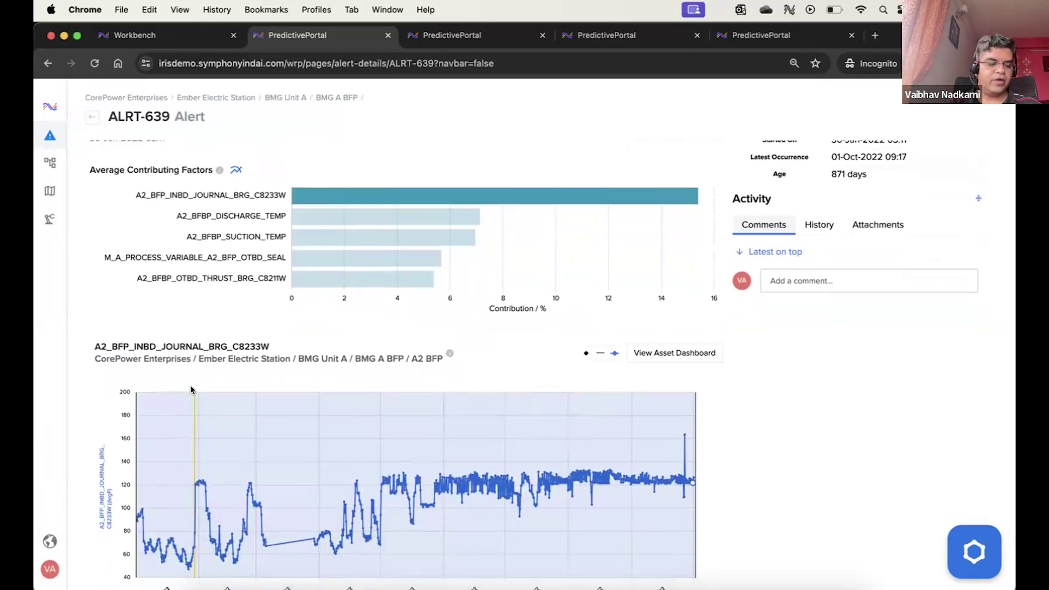
scroll(191, 389, down, 1)
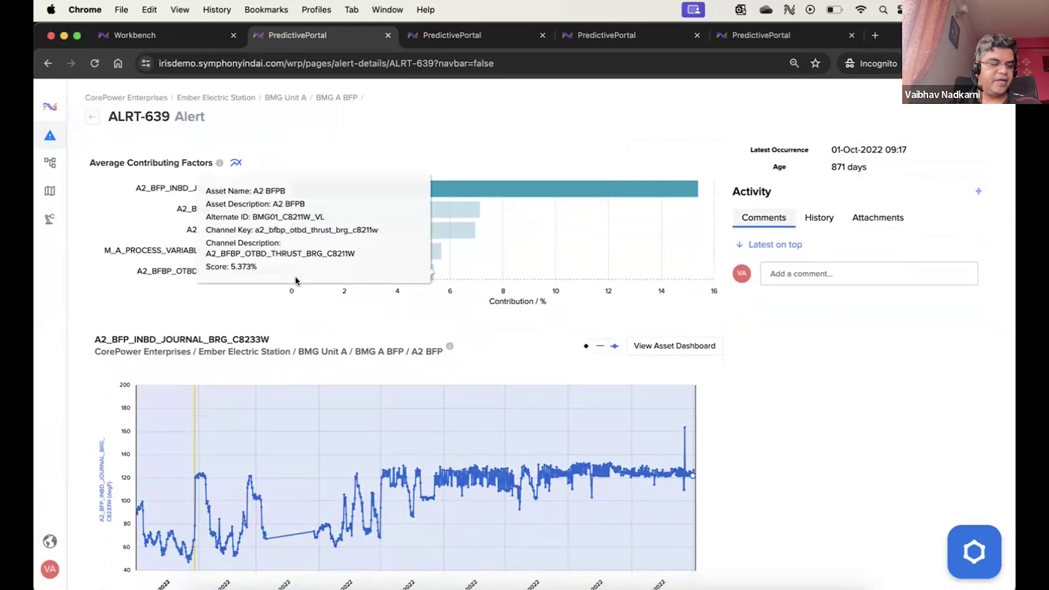
mouse_move(340, 211)
mouse_move(493, 198)
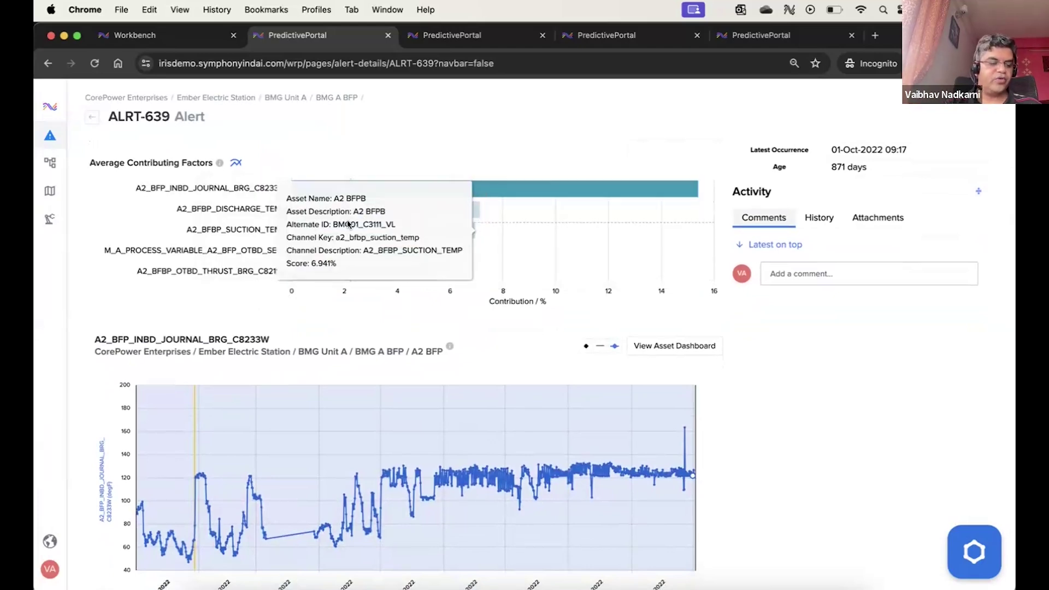
scroll(328, 241, up, 3)
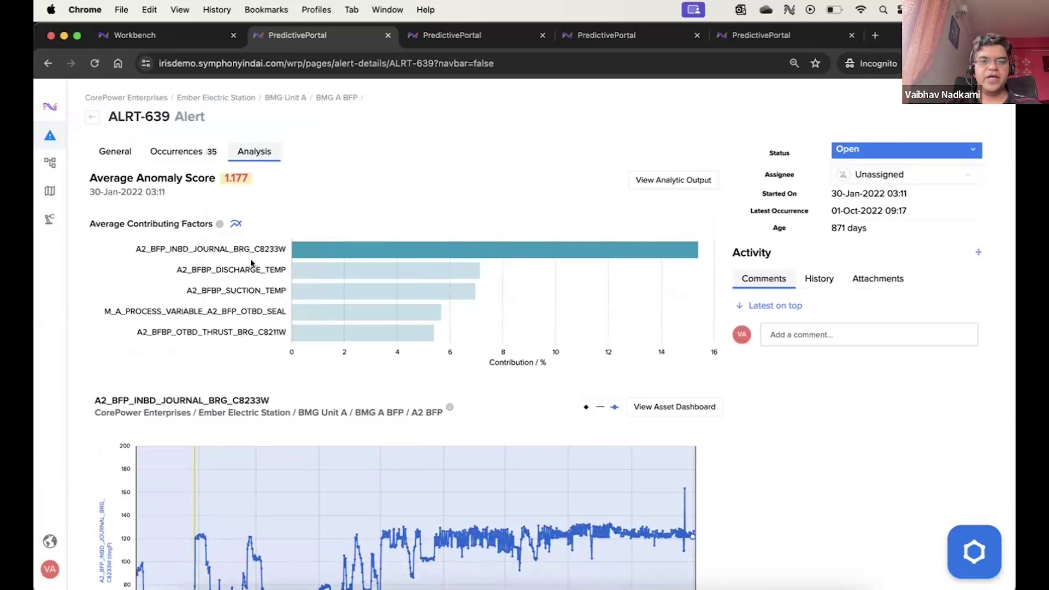
mouse_move(295, 250)
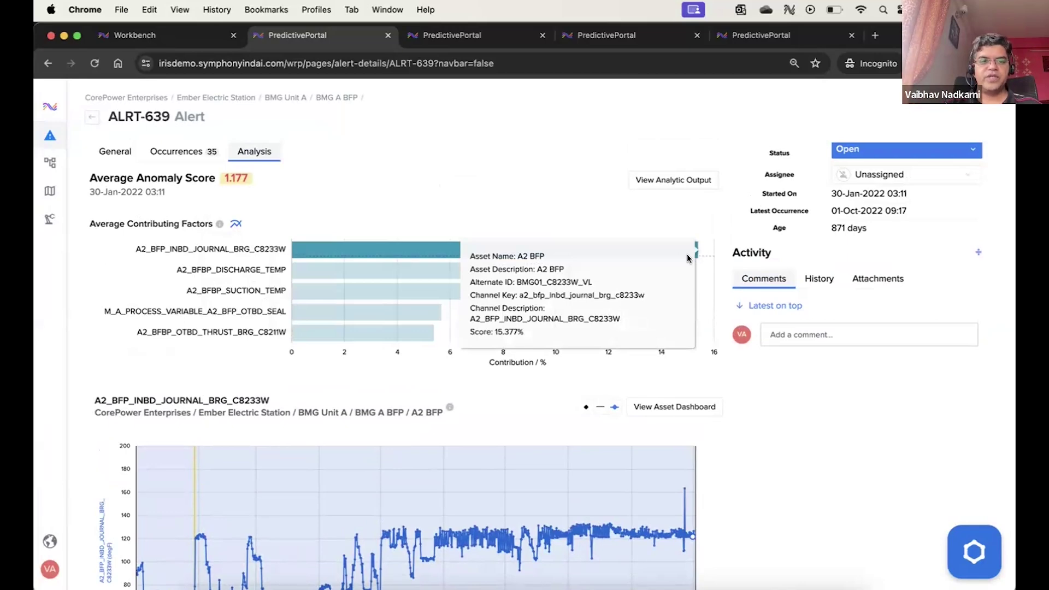
mouse_move(674, 316)
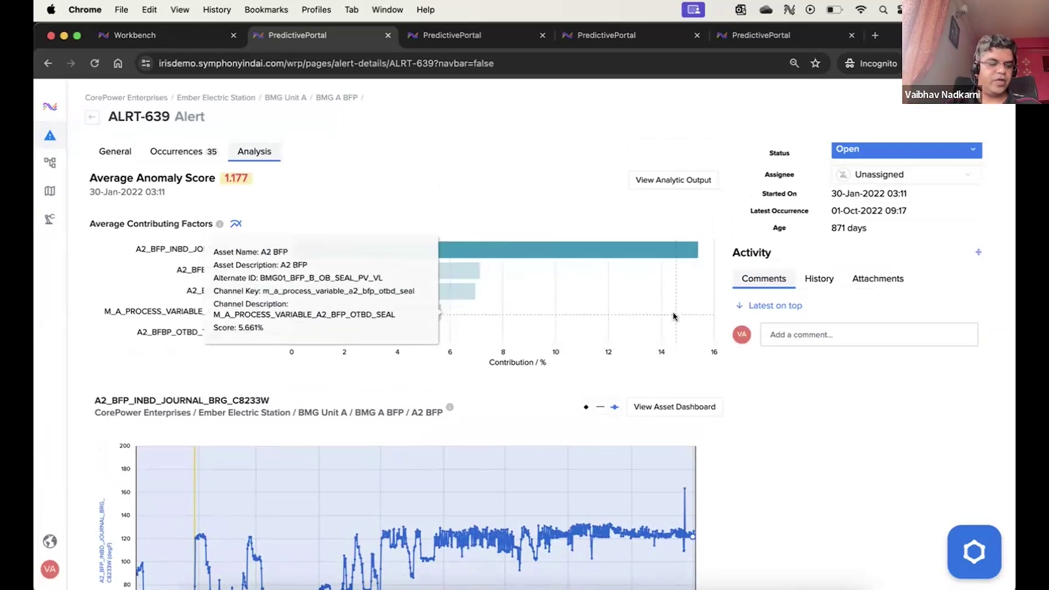
scroll(674, 316, down, 1)
mouse_move(464, 246)
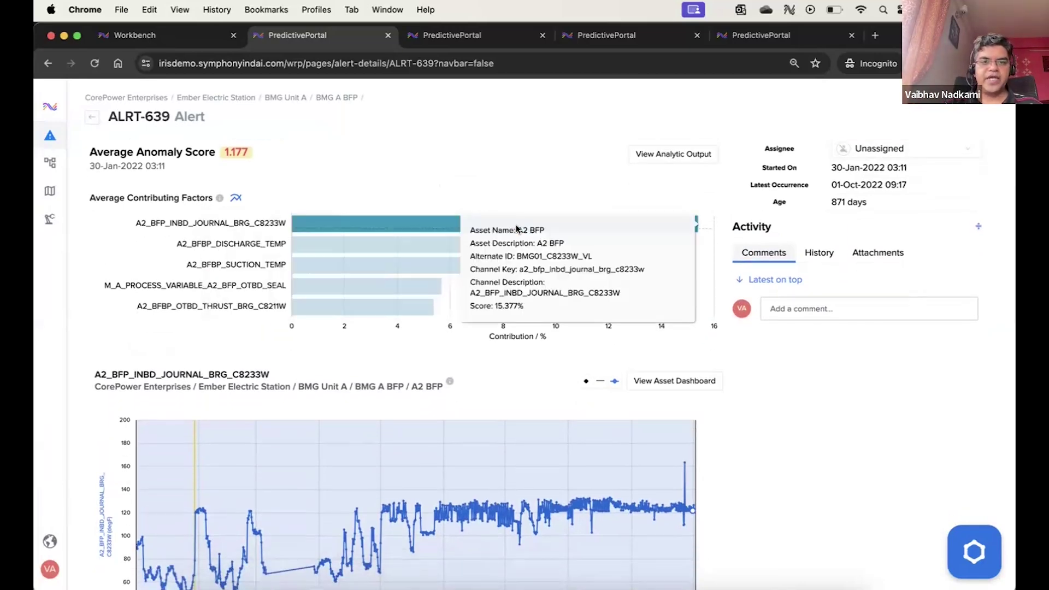
- Examine the A2_BFP_INBD_JOURNAL_BRG_C8233W trend from mid-January to late February 2022, including a closer view of about 6 to 11 February
scroll(416, 401, down, 2)
scroll(416, 401, down, 1)
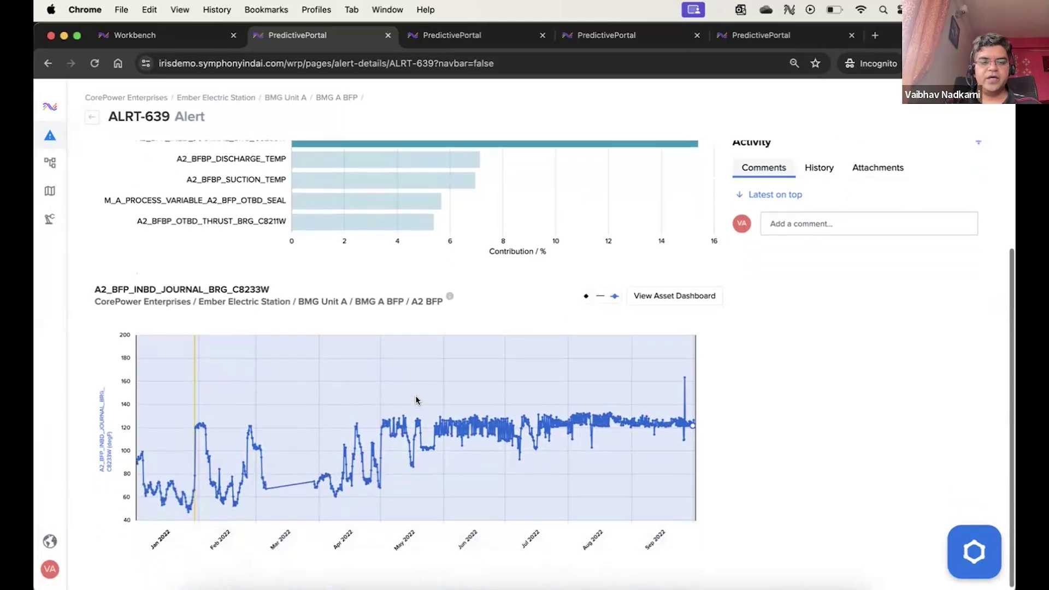
mouse_move(346, 458)
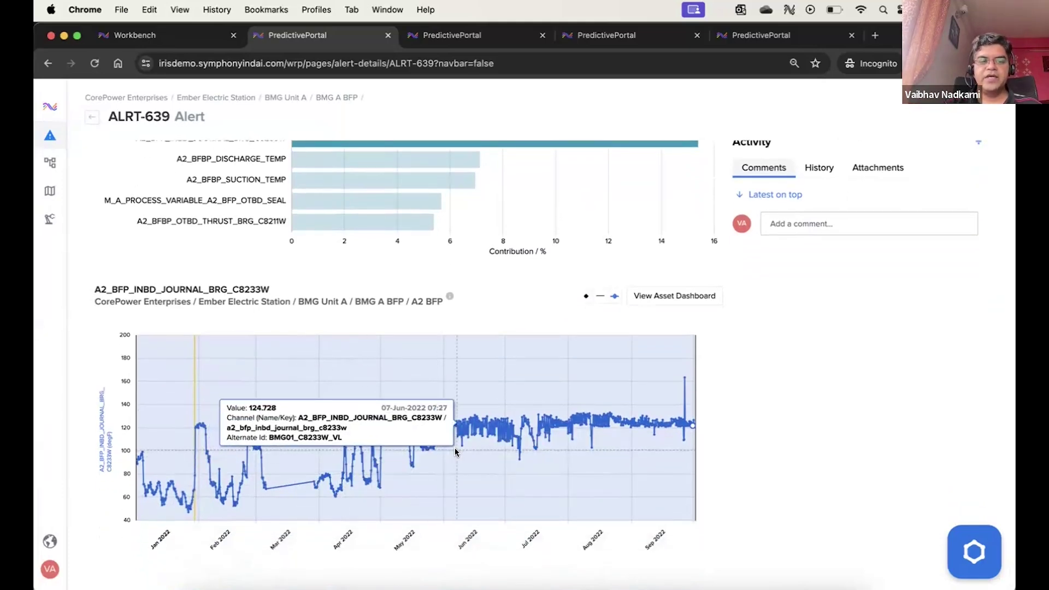
drag(171, 454, 242, 452)
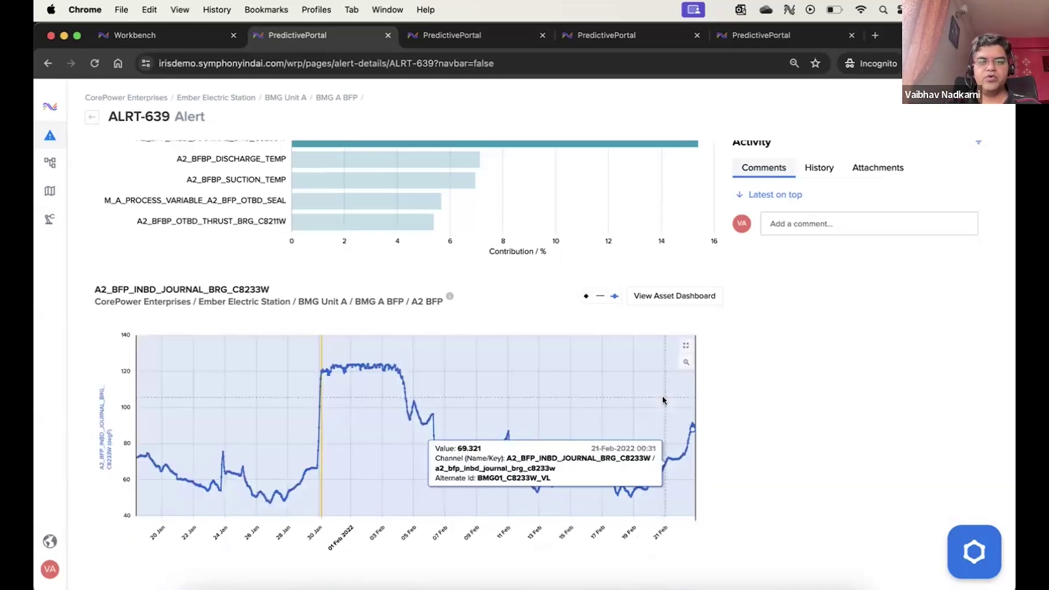
drag(434, 472, 509, 470)
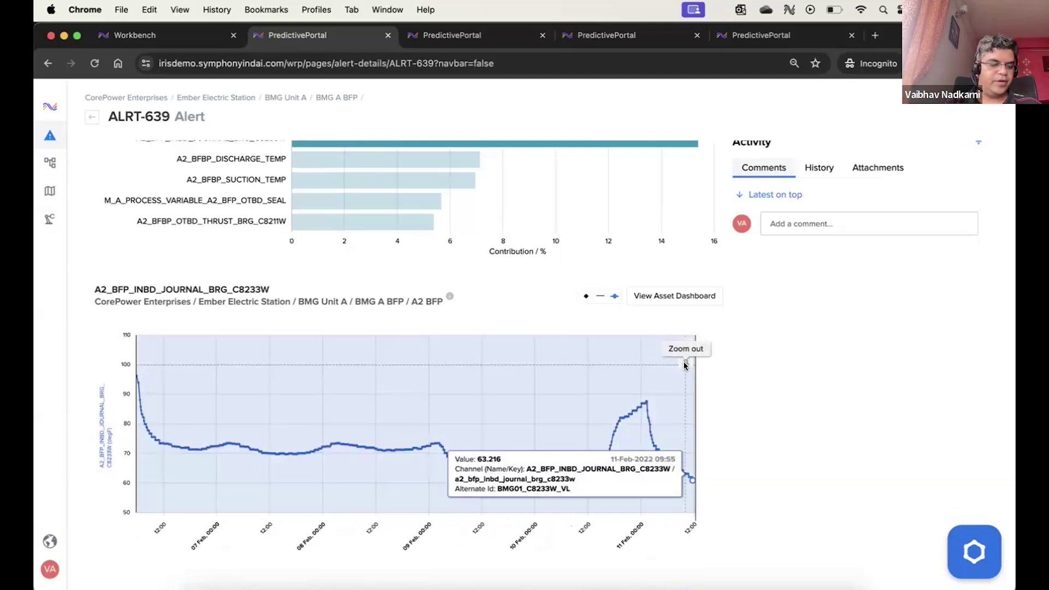
click(686, 365)
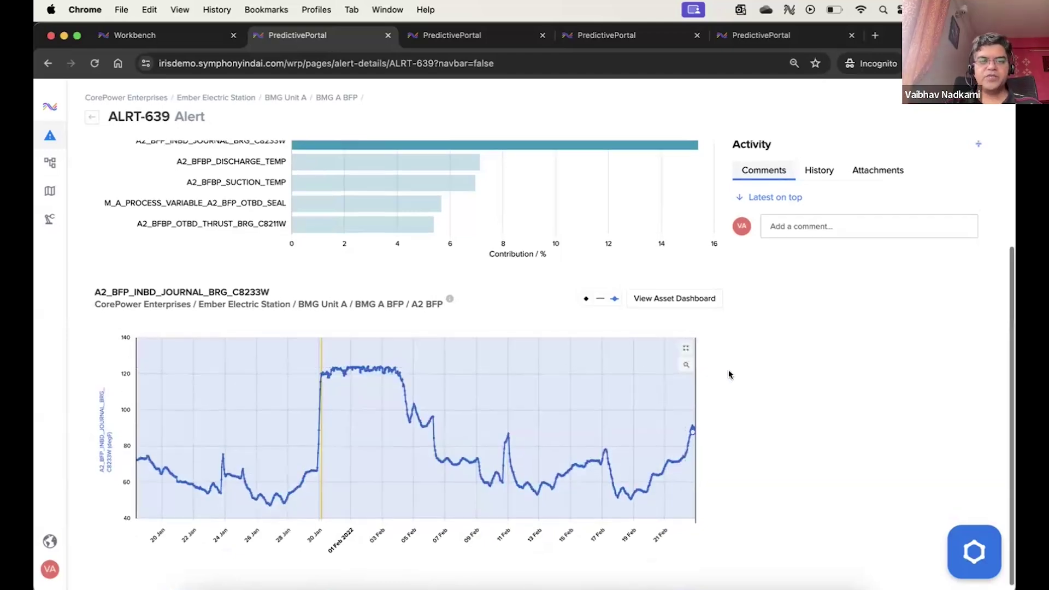
- Open the A2 BFP analytics from the alert and start an analysis of the anomaly score point at 01-Feb-2022 10:08
scroll(730, 374, up, 3)
click(646, 214)
click(591, 364)
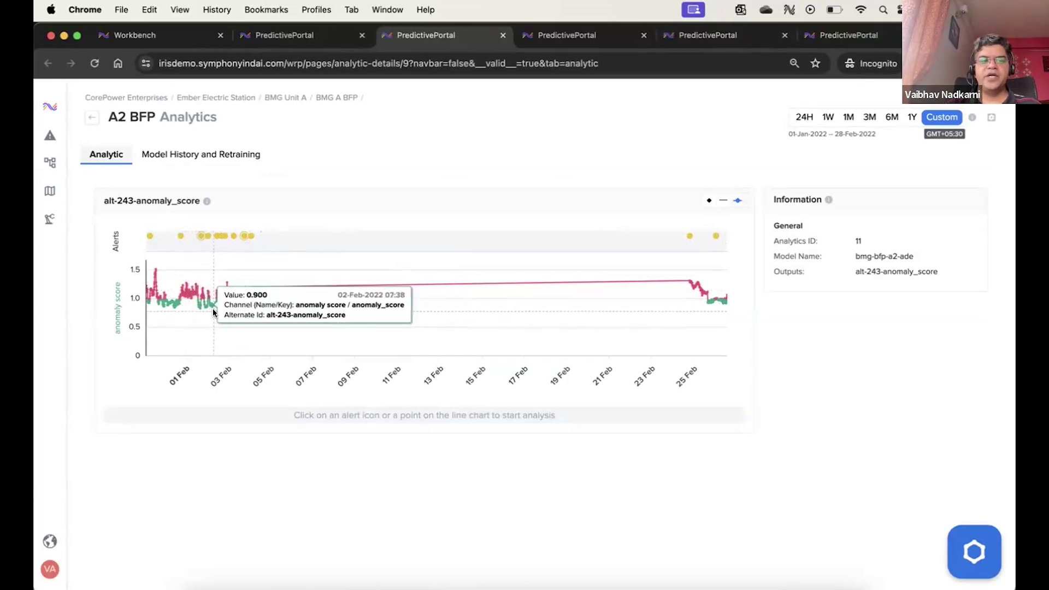
click(194, 290)
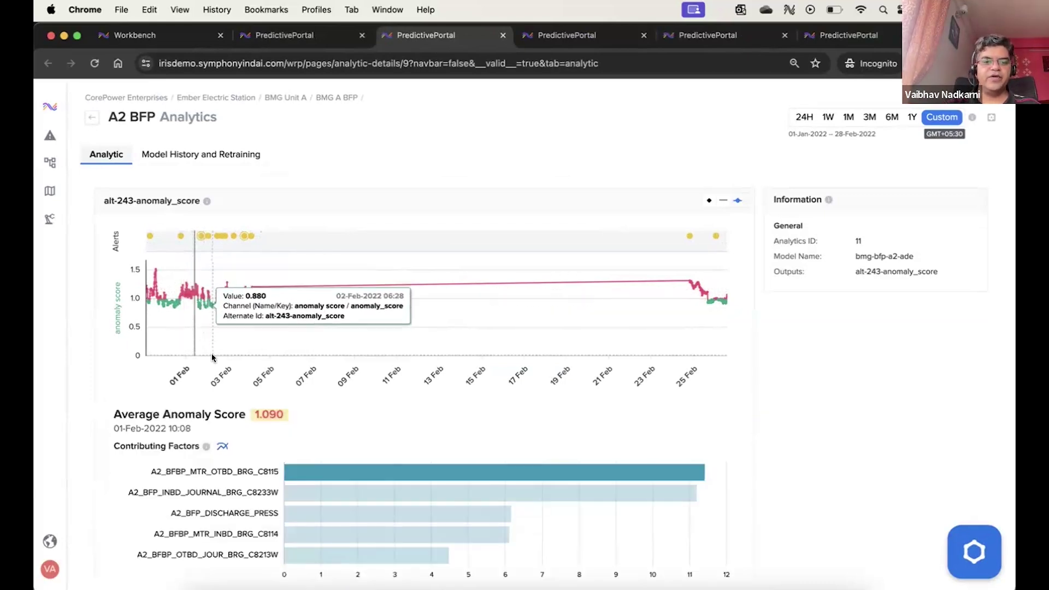
- Examine the contributing factors for the selected anomaly score point and the A2_BFBP_MTR_OTBD_BRG_C8115 trend, and return to the anomaly score chart
scroll(208, 328, down, 5)
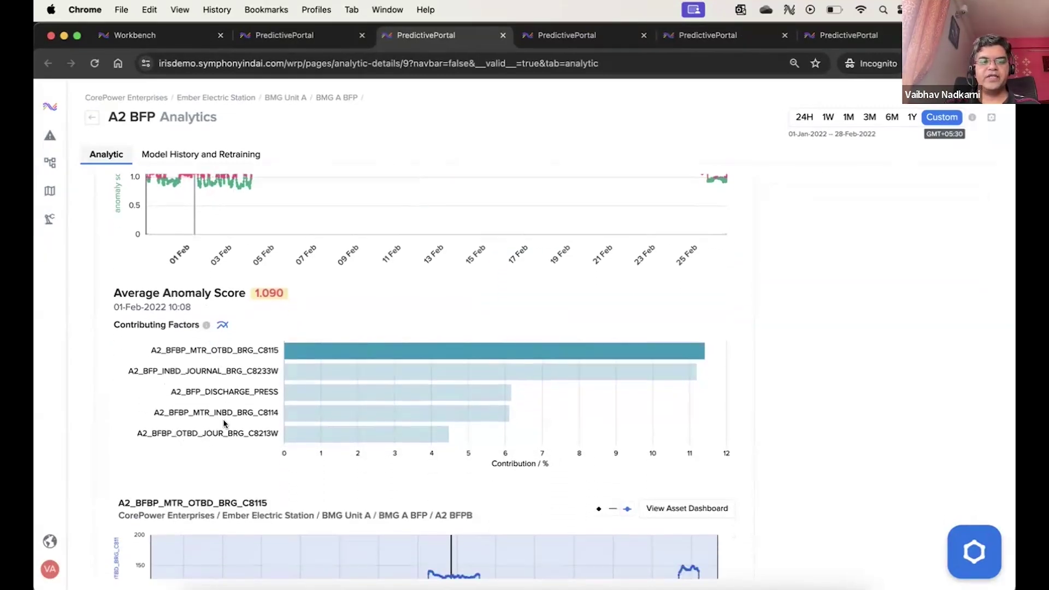
scroll(223, 419, down, 3)
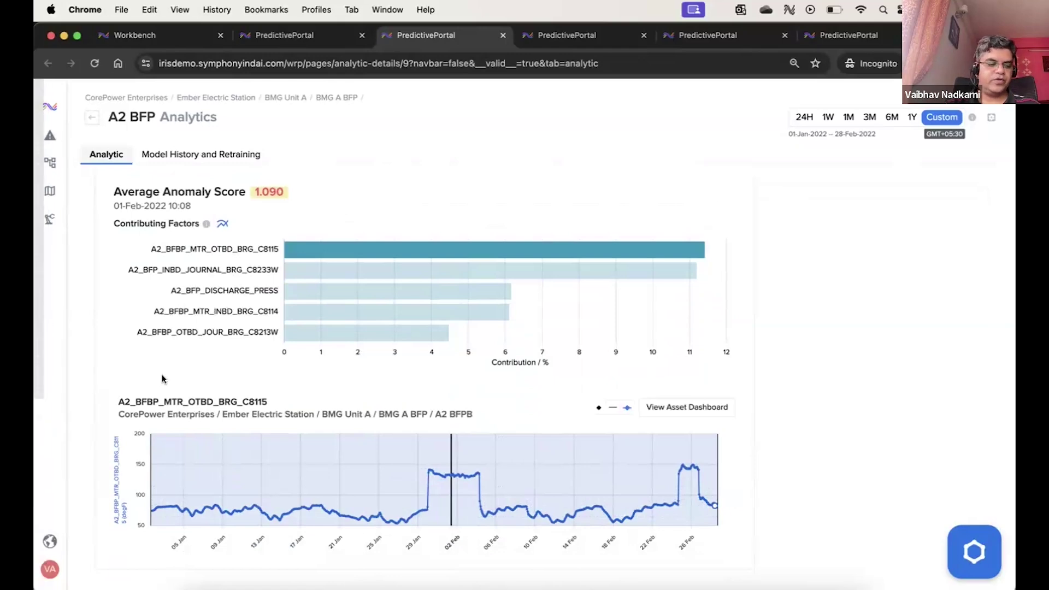
scroll(163, 378, up, 2)
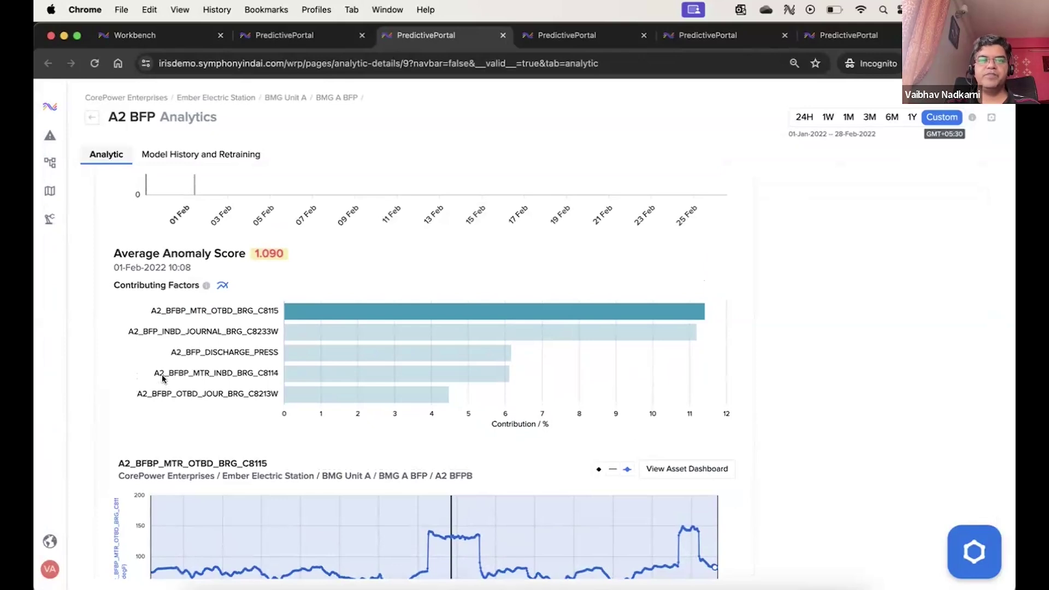
scroll(162, 378, up, 2)
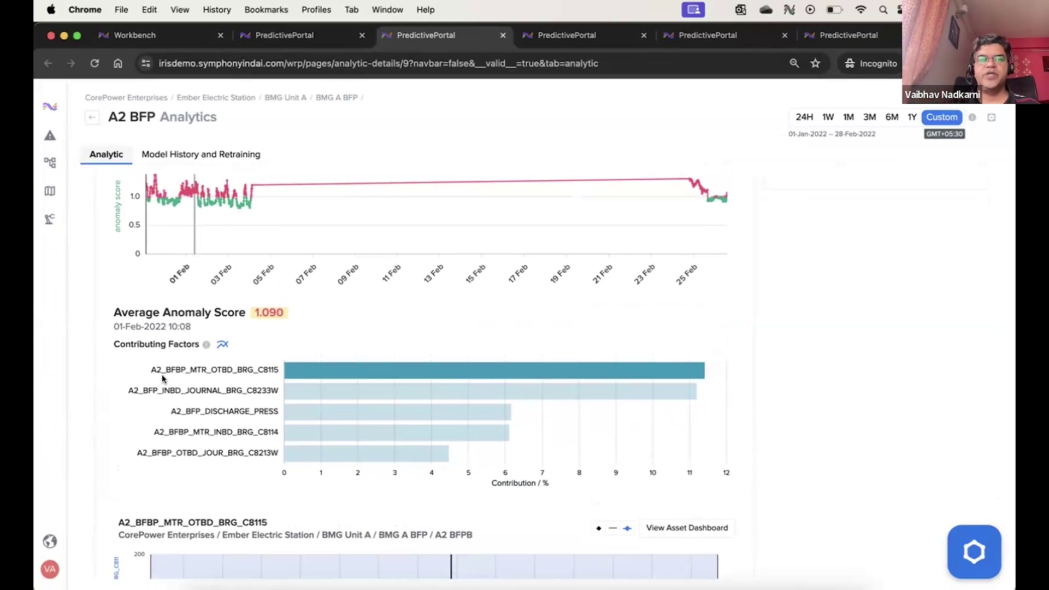
scroll(163, 378, up, 1)
scroll(162, 375, up, 2)
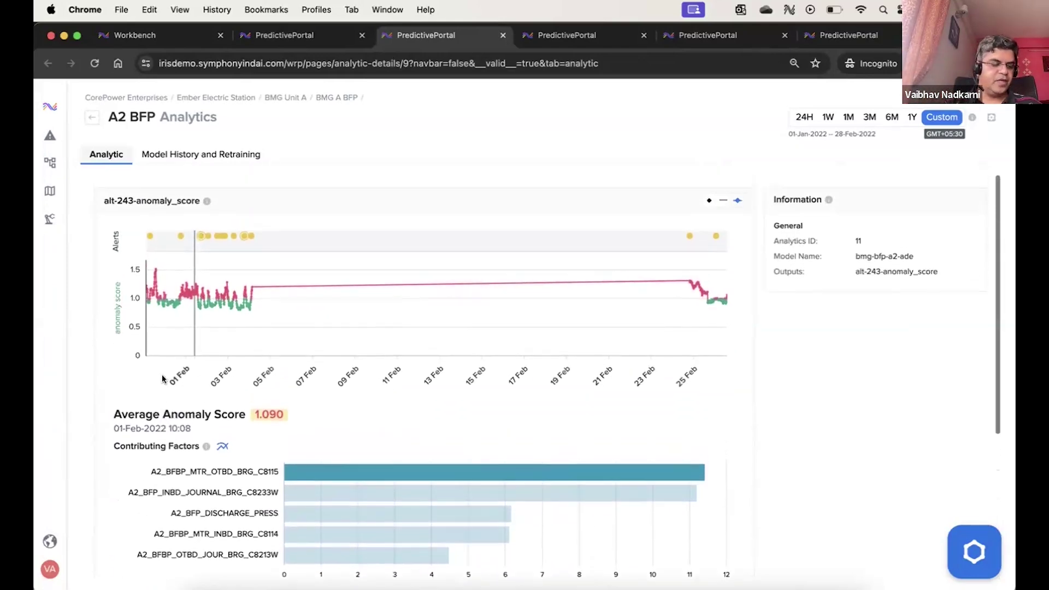
- Switch to the A2 BFP dashboard and view IRIS's ADE alert list for 2022-01-01 to 2022-02-28, minimizing and reopening the assistant
click(541, 42)
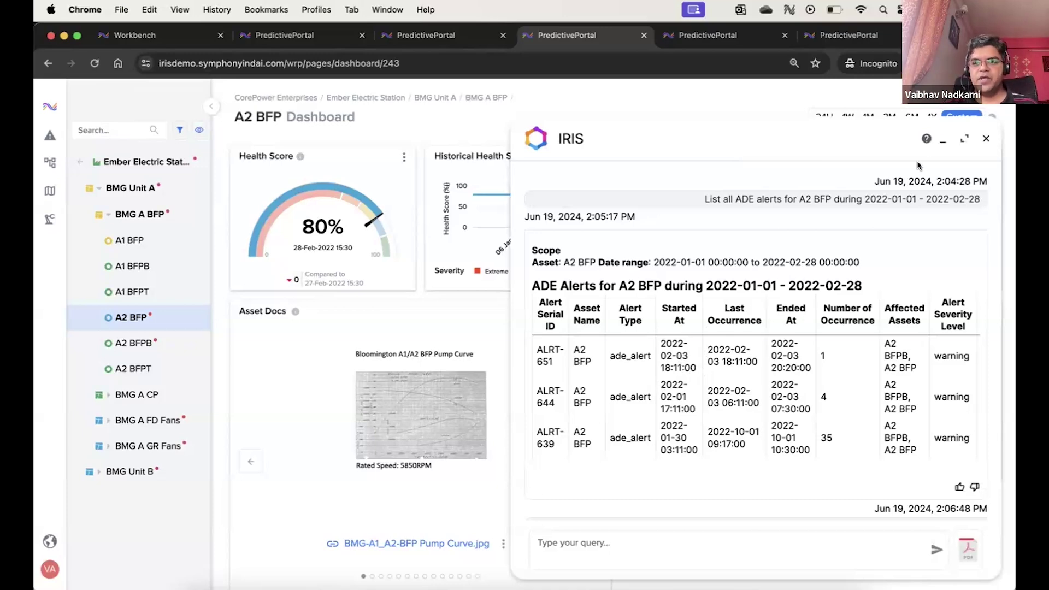
scroll(733, 392, down, 3)
scroll(733, 391, up, 3)
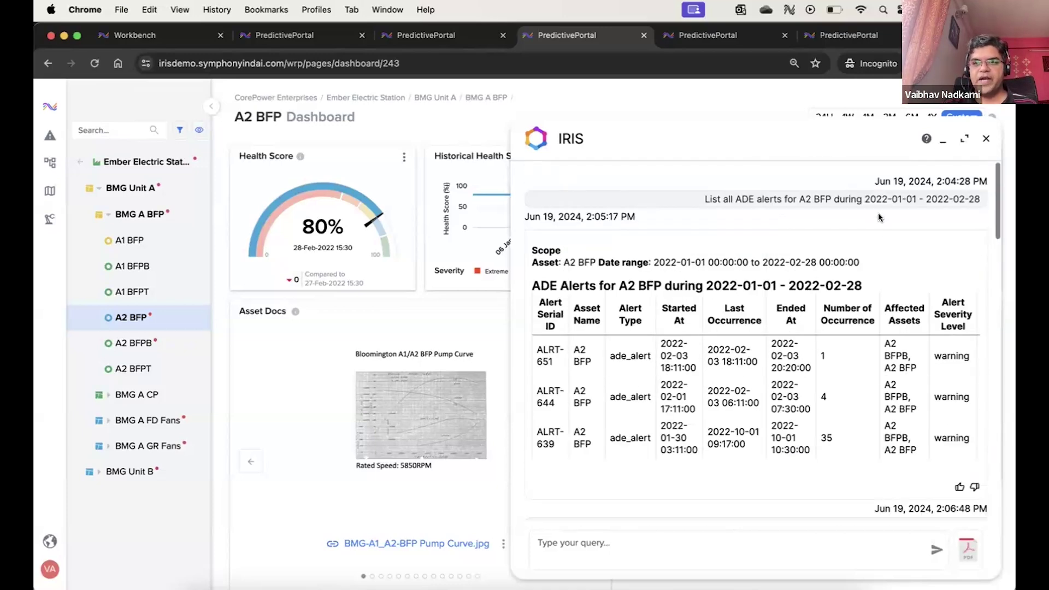
click(940, 142)
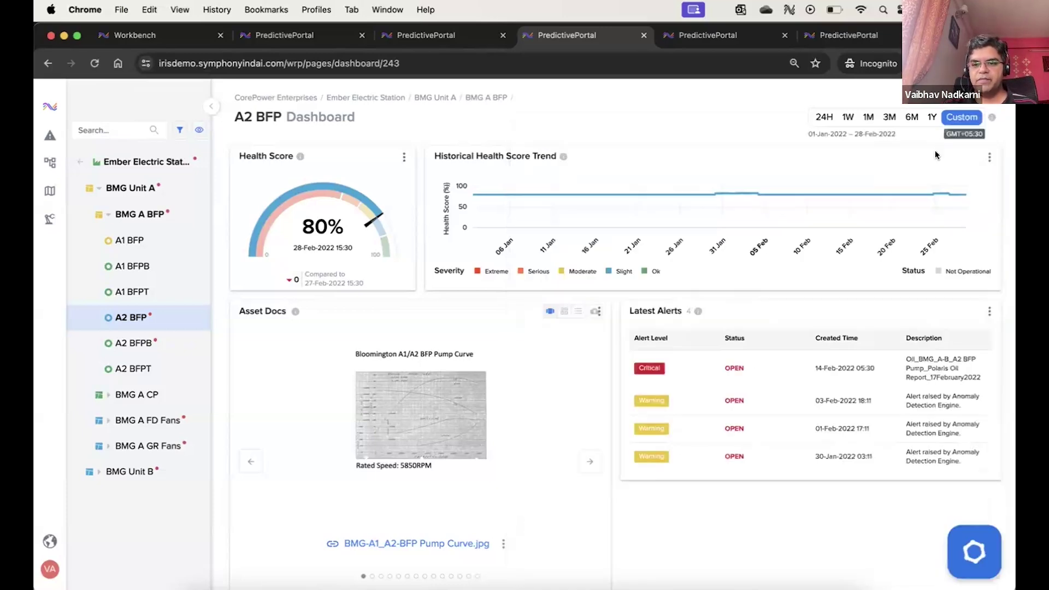
click(963, 549)
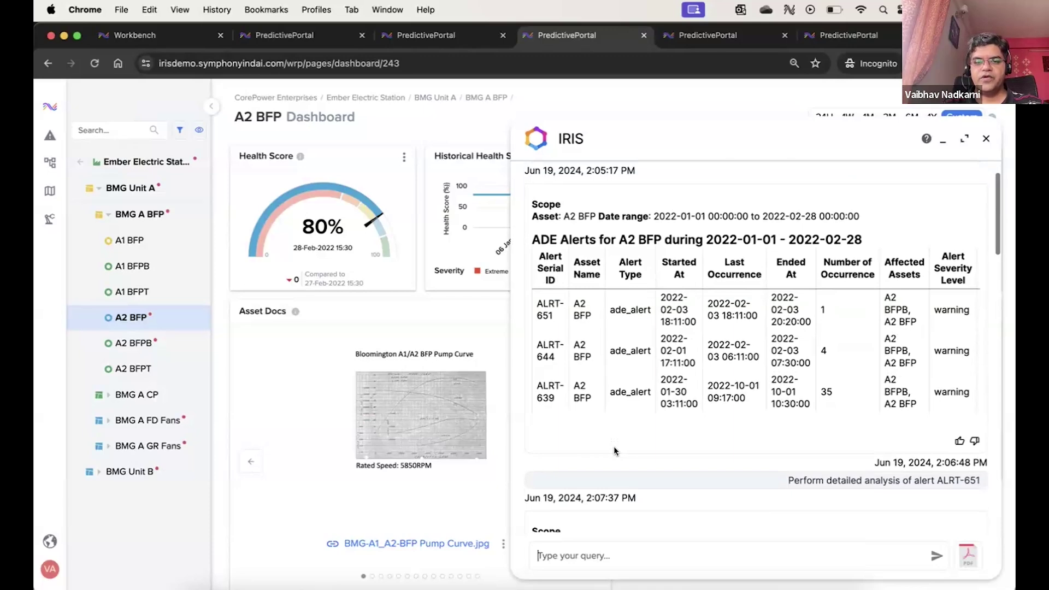
- Read IRIS's detailed analysis of alert ALRT-651, including its scope, recommendations, apparent causes and major contributing factors
scroll(614, 447, down, 1)
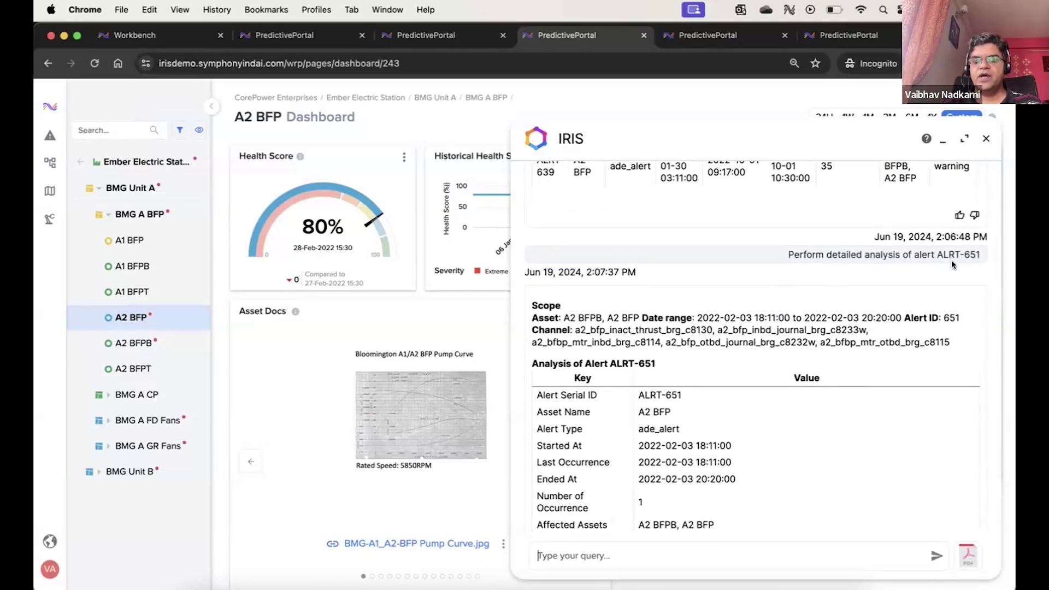
scroll(953, 292, up, 1)
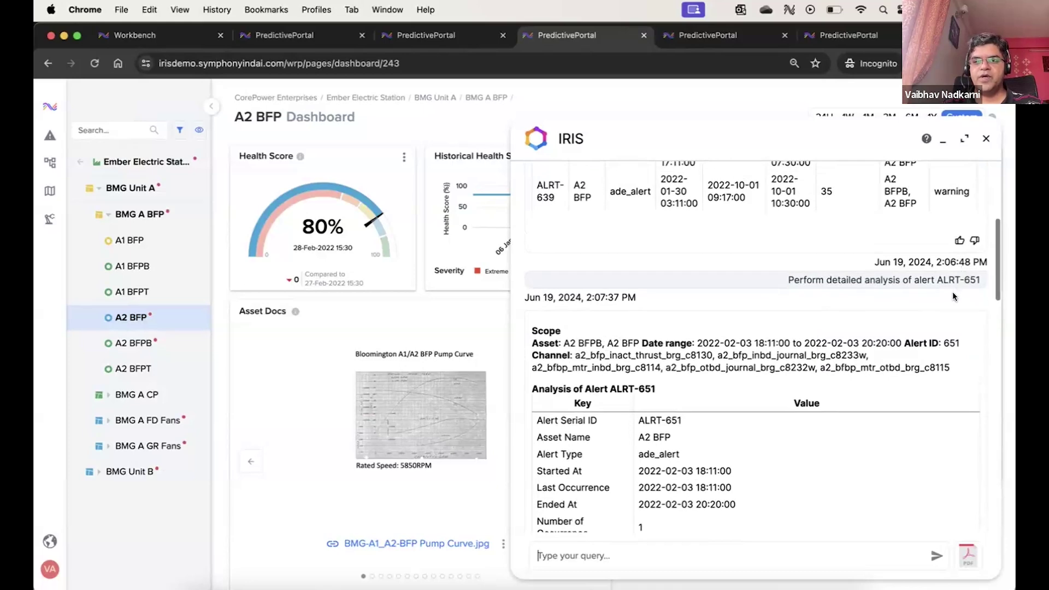
scroll(920, 287, down, 5)
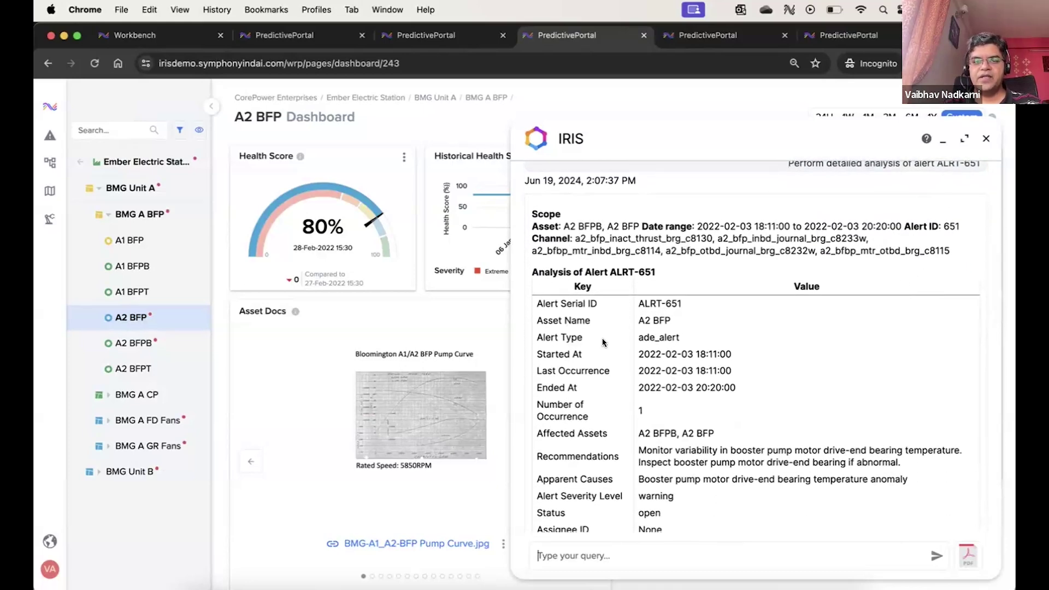
scroll(603, 343, down, 1)
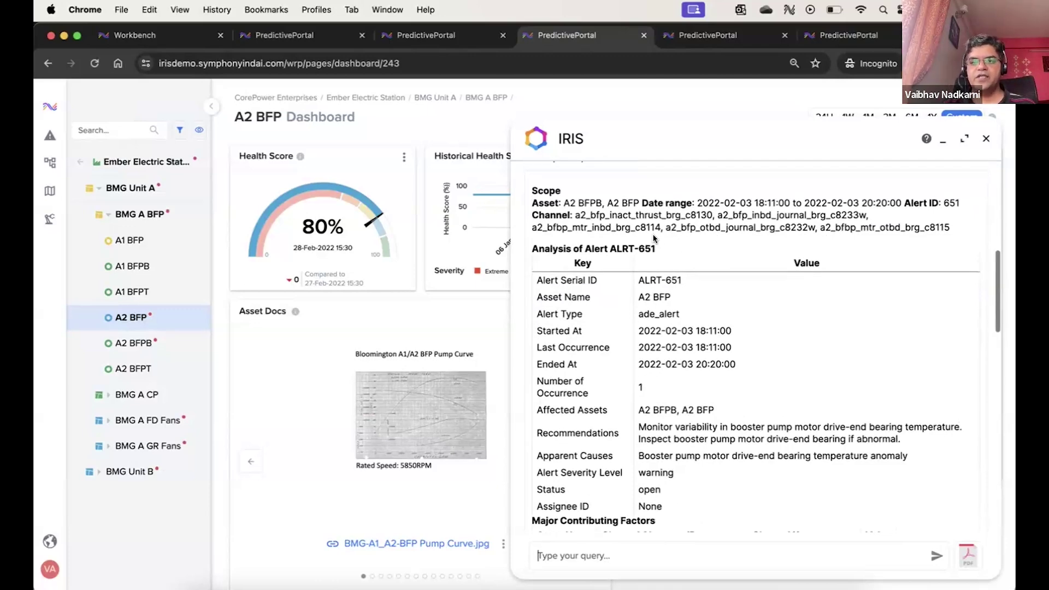
scroll(654, 236, down, 1)
scroll(654, 236, down, 2)
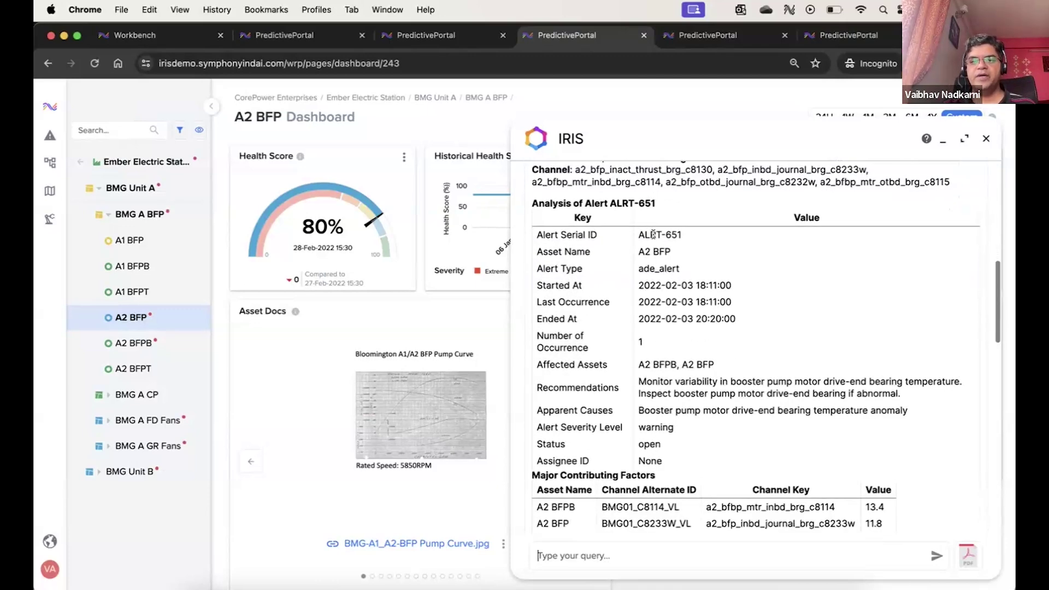
scroll(651, 347, down, 4)
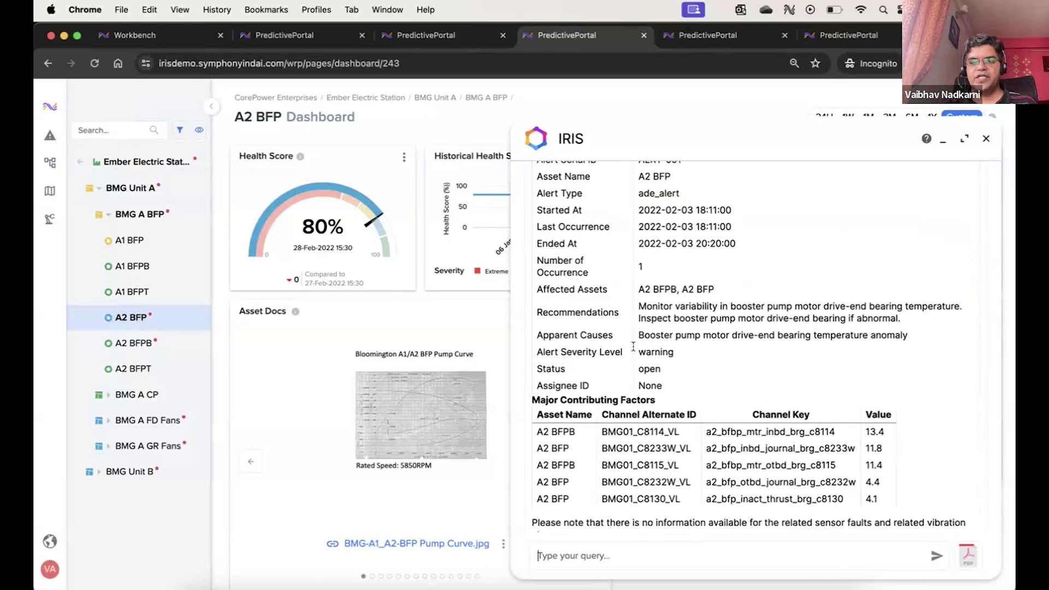
scroll(663, 368, down, 5)
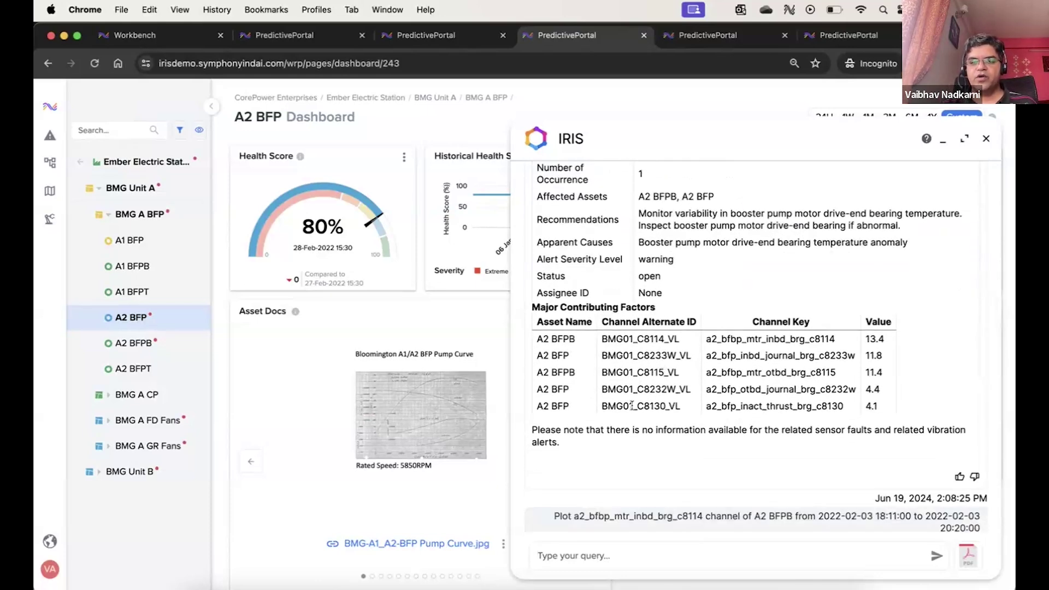
scroll(632, 410, down, 2)
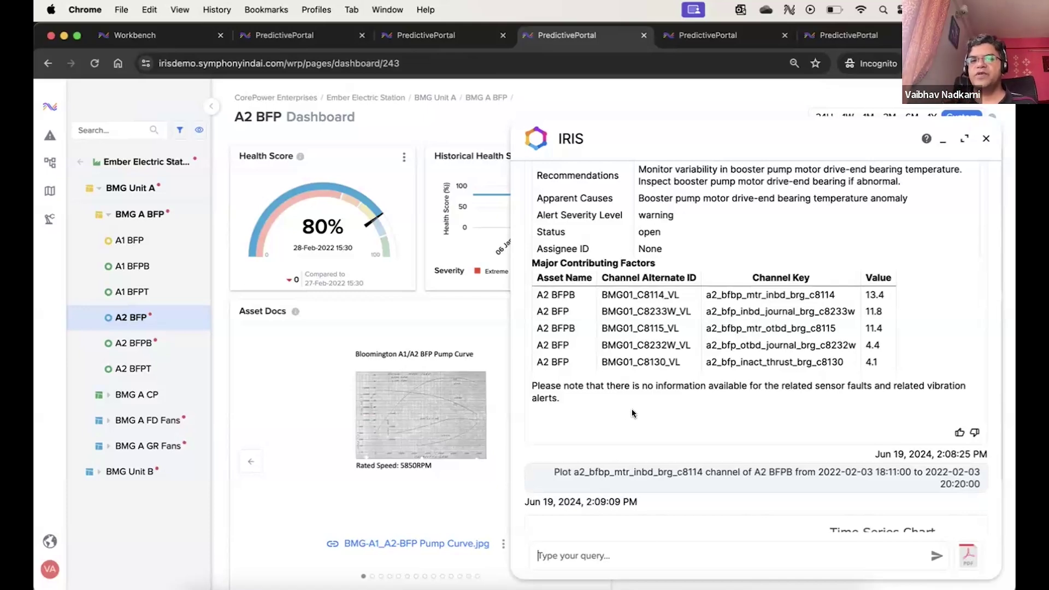
- Look at the plot request for channel a2_bfbp_mtr_inbd_brg_c8114, and go back over the contributing factors to the start of the ALRT-651 analysis
scroll(633, 413, down, 6)
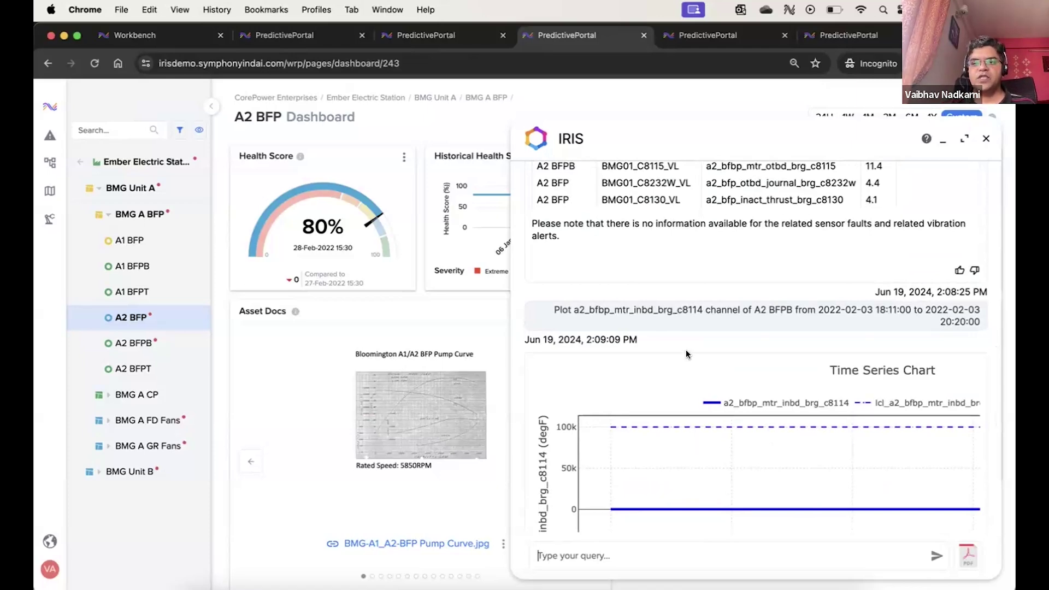
scroll(687, 349, up, 2)
scroll(686, 350, up, 4)
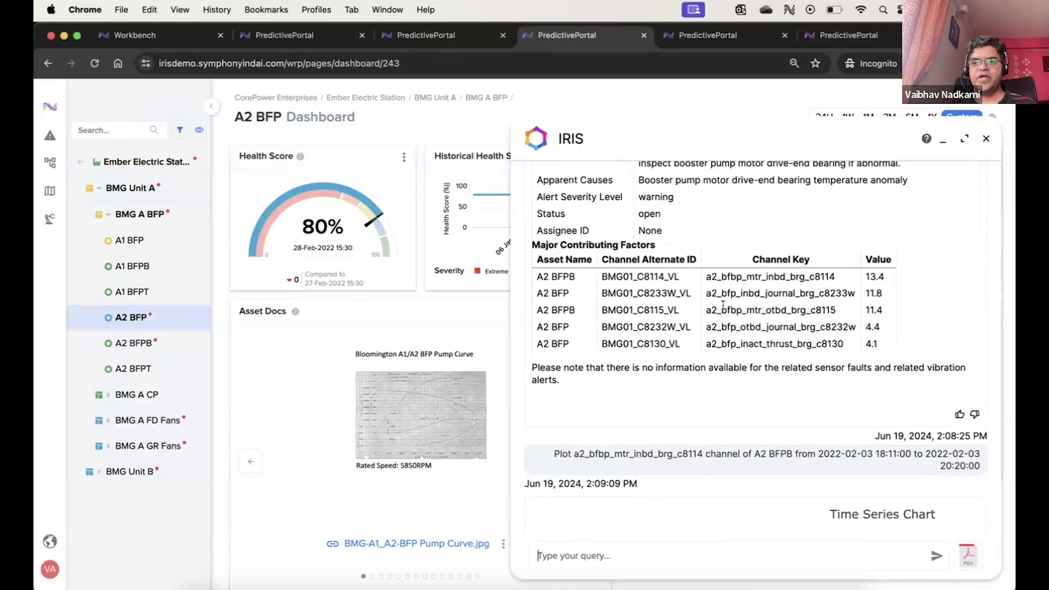
scroll(707, 314, up, 12)
scroll(706, 314, up, 2)
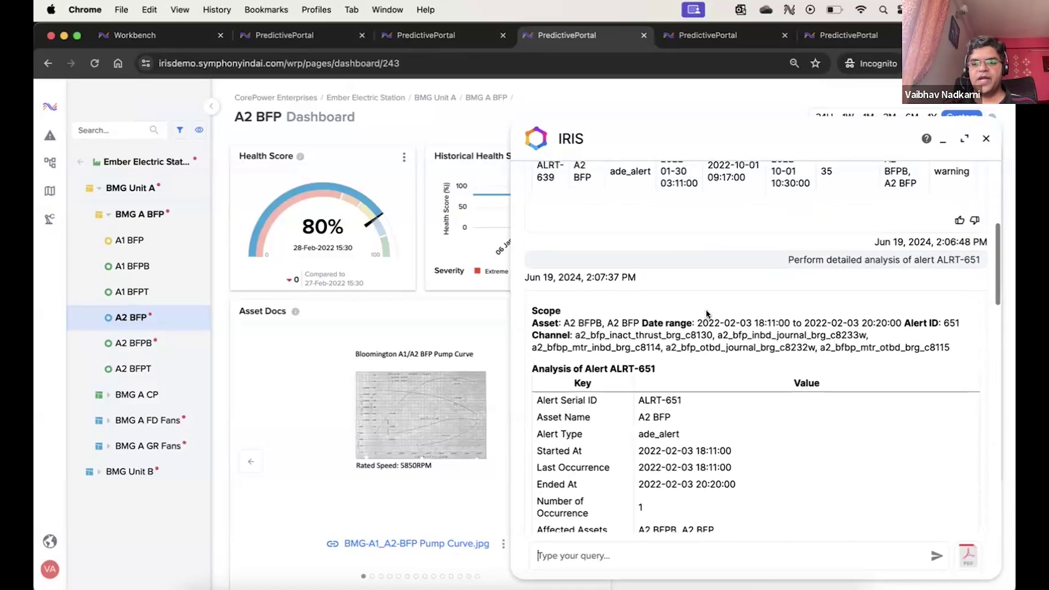